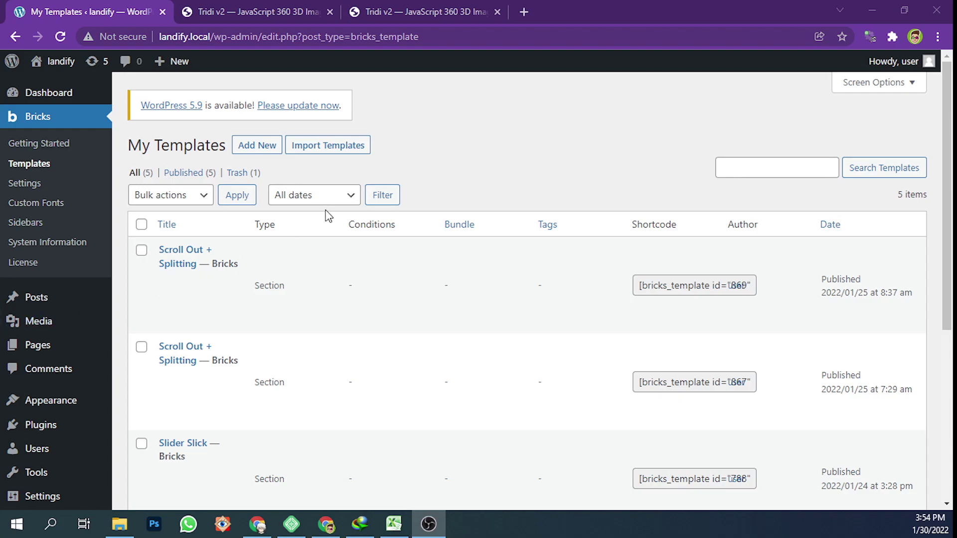
- Rotate the white Micra in the Tridi v2 viewer, then read the docs down to the license section
click(398, 10)
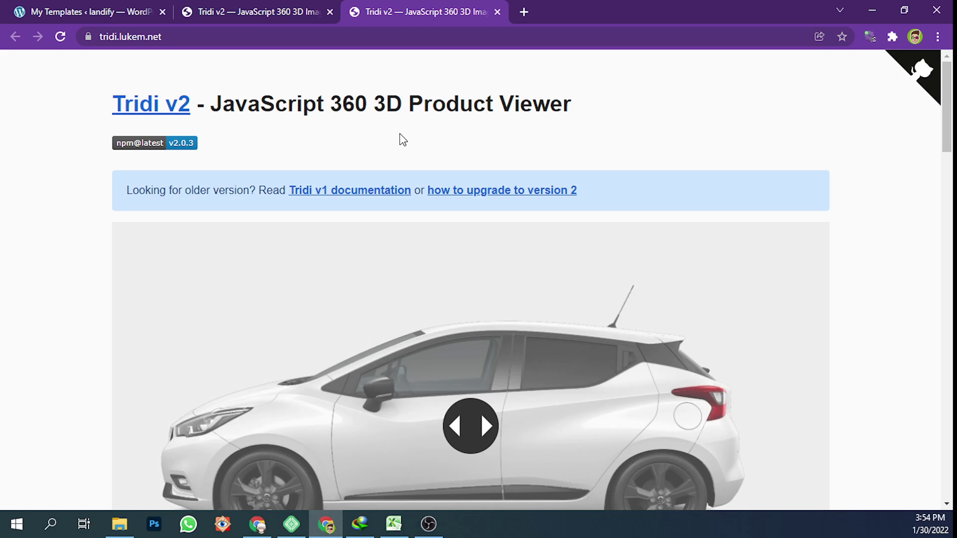
scroll(403, 199, down, 2)
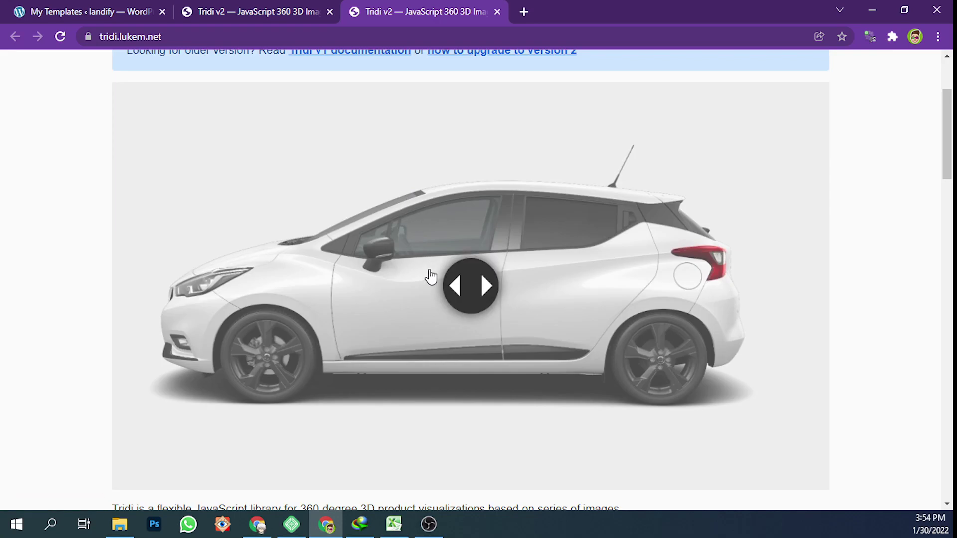
click(417, 278)
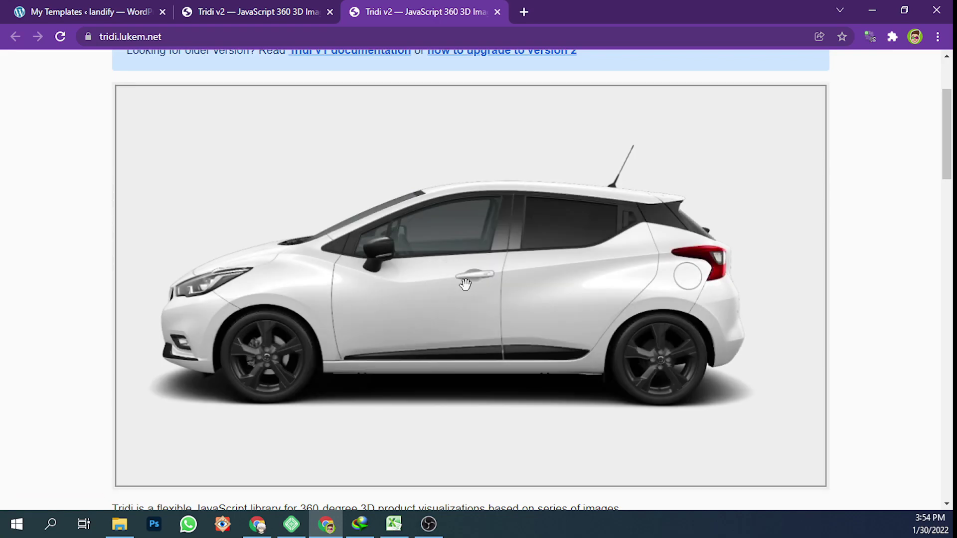
scroll(468, 283, down, 3)
scroll(467, 283, down, 3)
scroll(472, 281, down, 3)
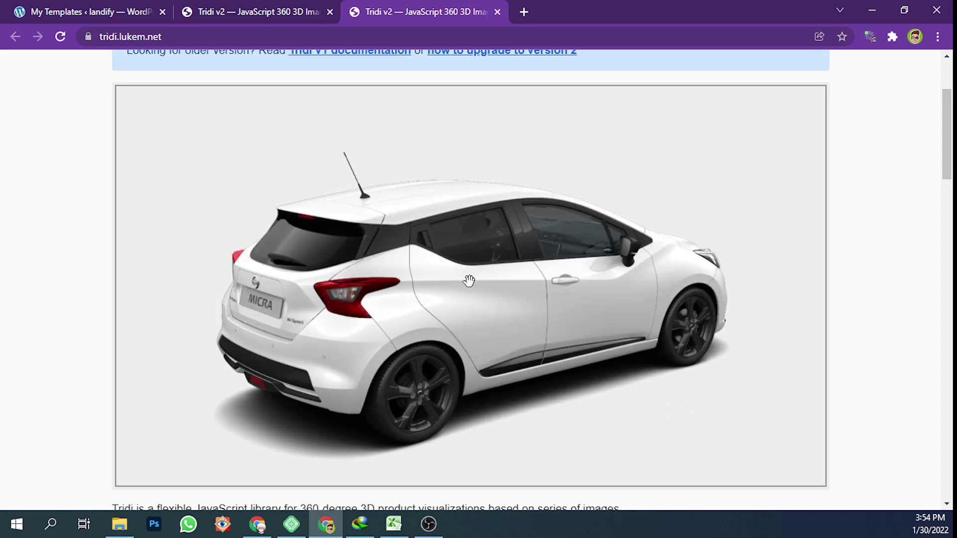
scroll(475, 281, down, 3)
scroll(477, 280, down, 3)
scroll(478, 278, down, 3)
scroll(463, 279, down, 3)
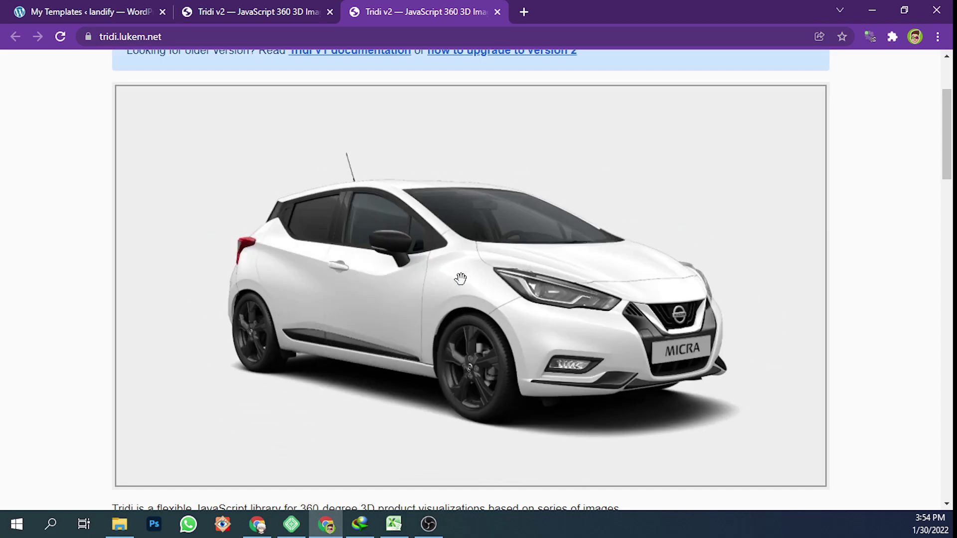
click(131, 10)
click(427, 9)
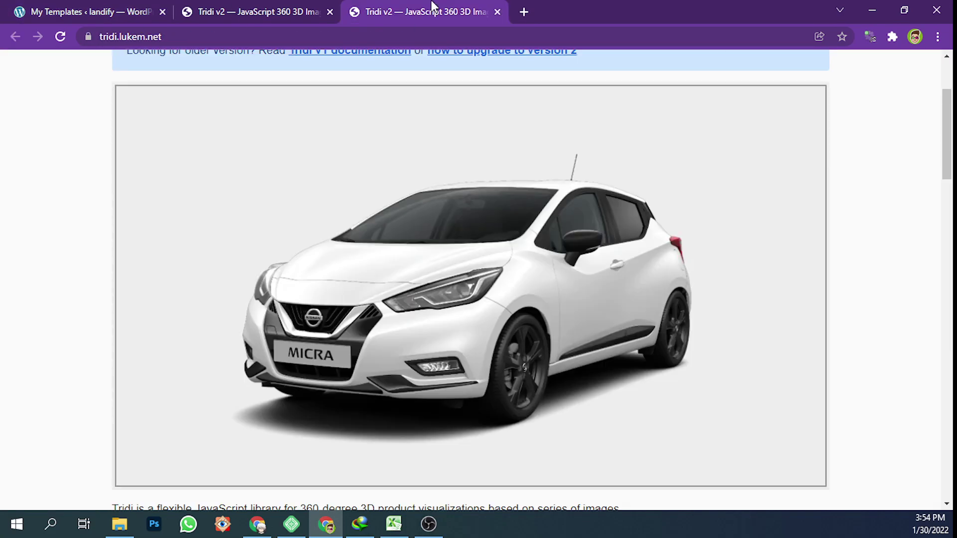
scroll(517, 263, down, 3)
scroll(873, 278, down, 3)
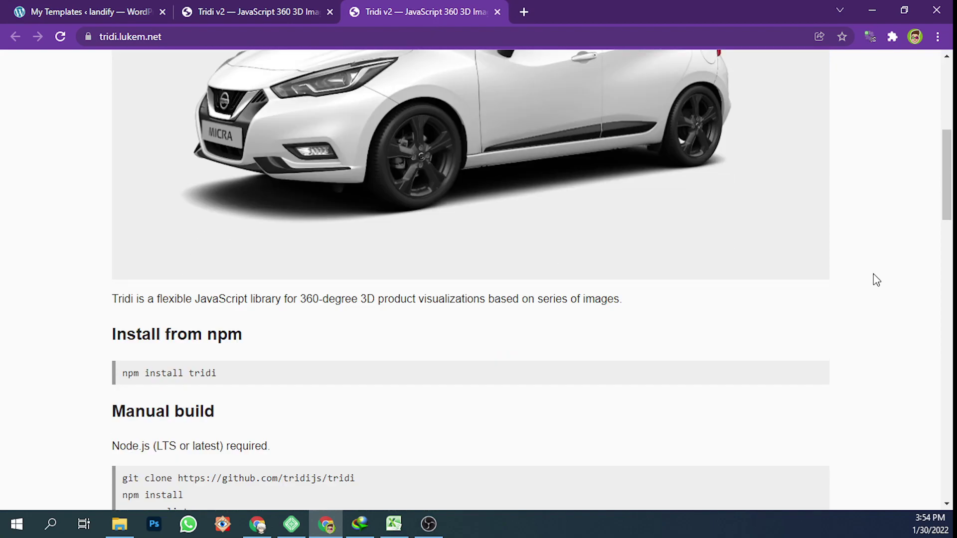
scroll(872, 277, down, 2)
scroll(877, 280, up, 4)
scroll(874, 279, up, 2)
scroll(555, 207, down, 3)
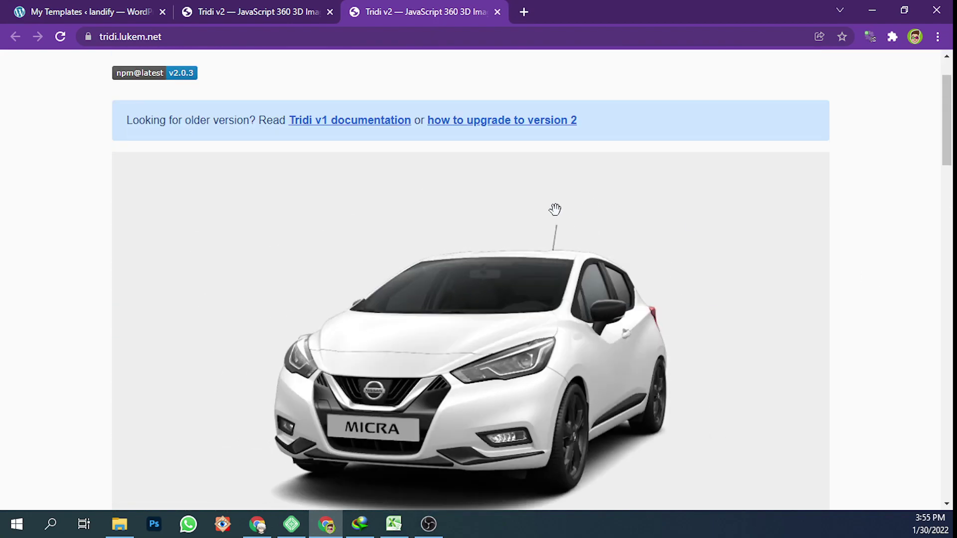
click(259, 12)
scroll(290, 168, up, 3)
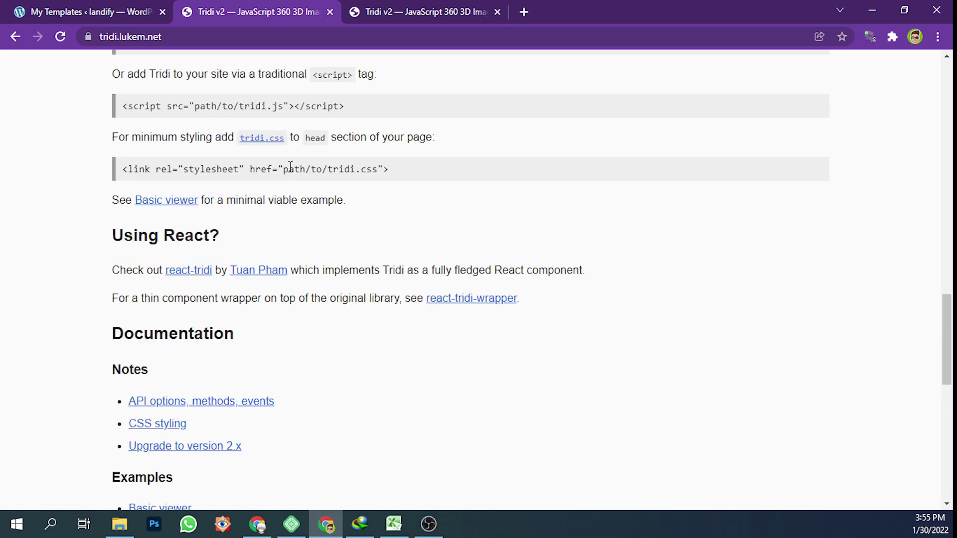
scroll(289, 168, up, 5)
scroll(243, 180, up, 6)
scroll(243, 180, up, 4)
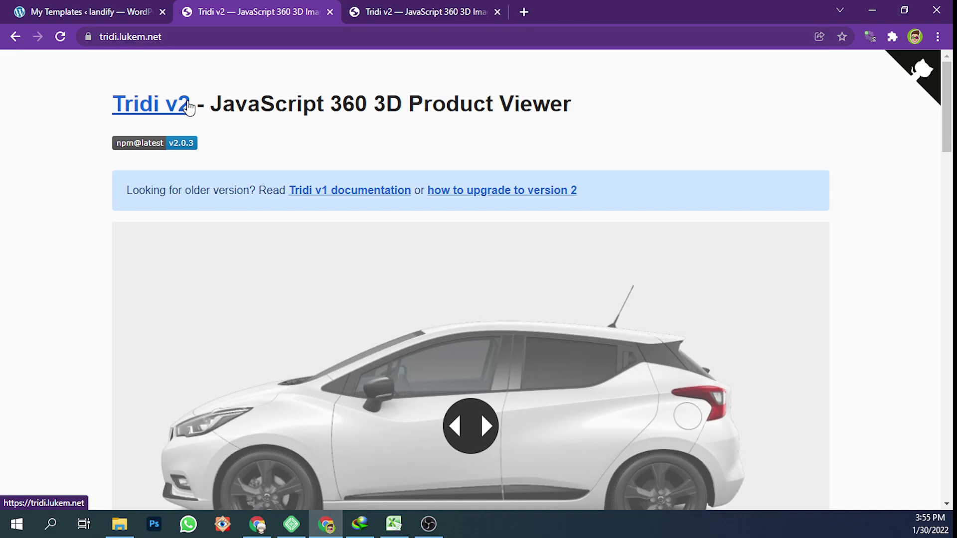
scroll(293, 171, down, 4)
scroll(288, 171, down, 4)
scroll(265, 187, up, 5)
scroll(265, 187, up, 2)
scroll(268, 165, down, 3)
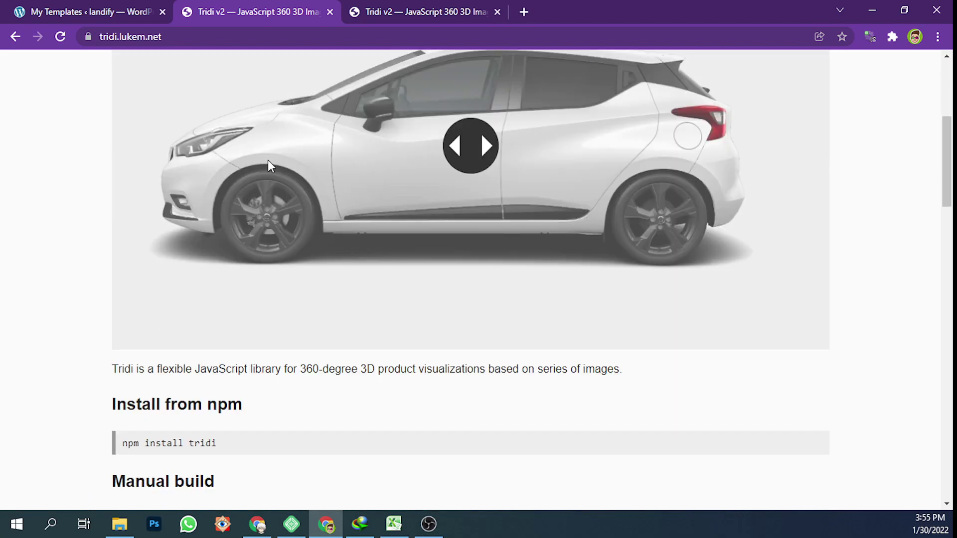
scroll(269, 165, down, 5)
scroll(248, 158, up, 8)
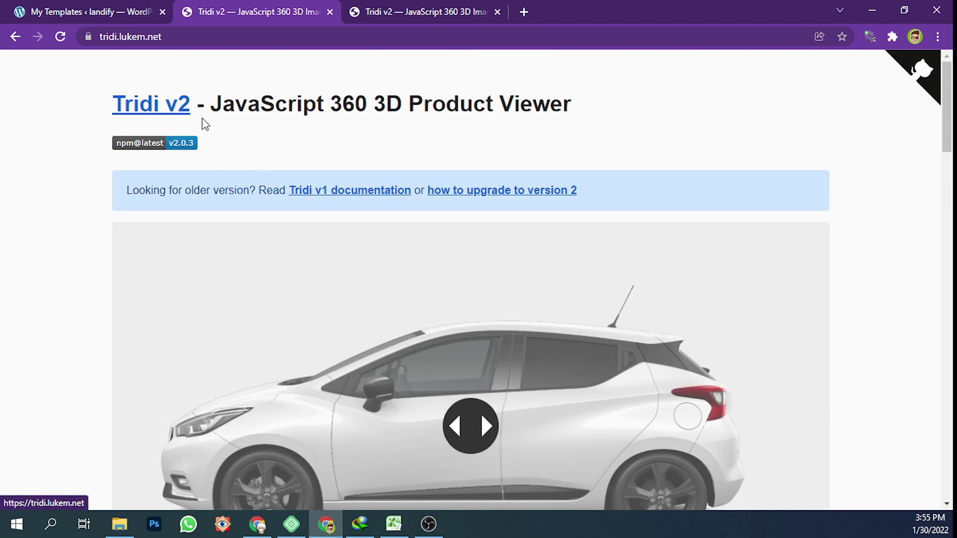
scroll(247, 172, down, 7)
scroll(229, 270, down, 5)
scroll(228, 270, down, 5)
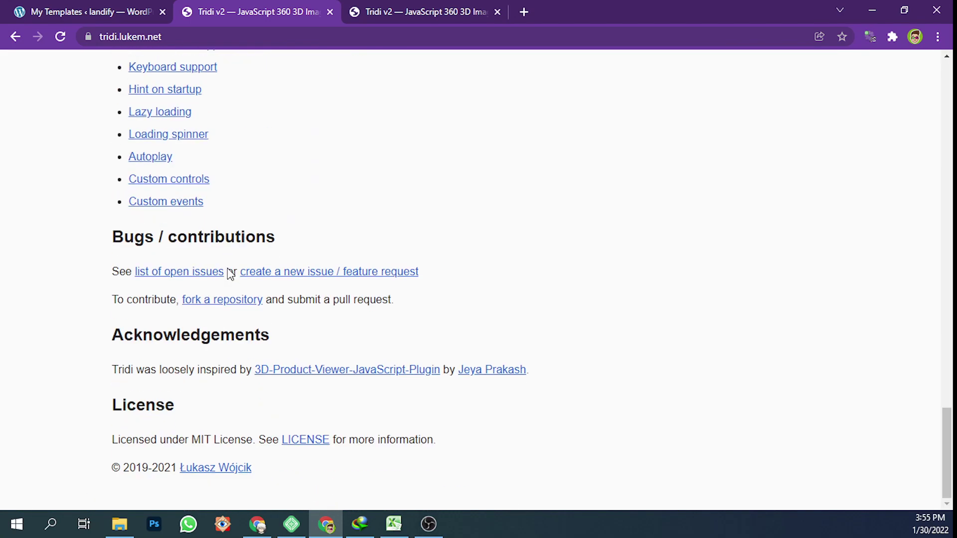
- Open the tridijs/tridi GitHub repository in a new tab alongside the Tridi documentation
middle_click(220, 303)
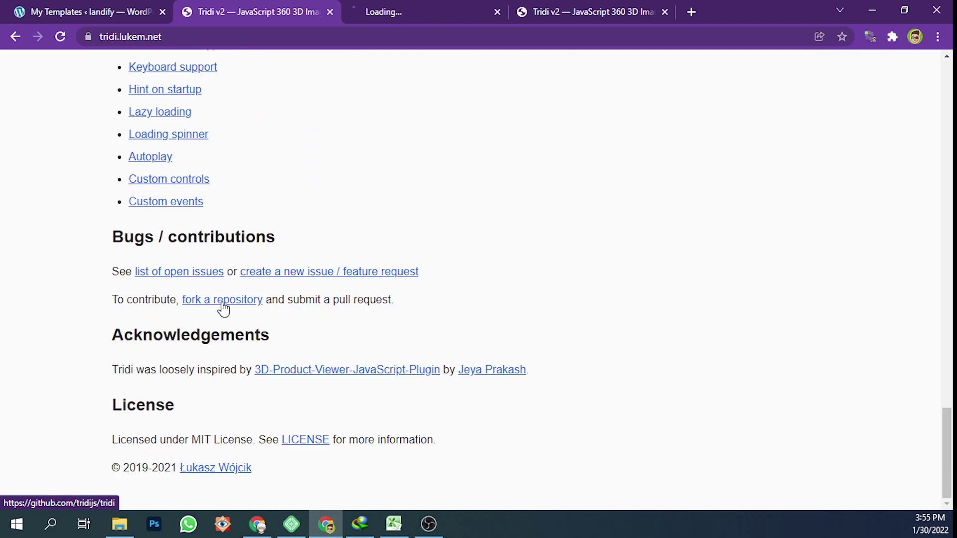
click(400, 12)
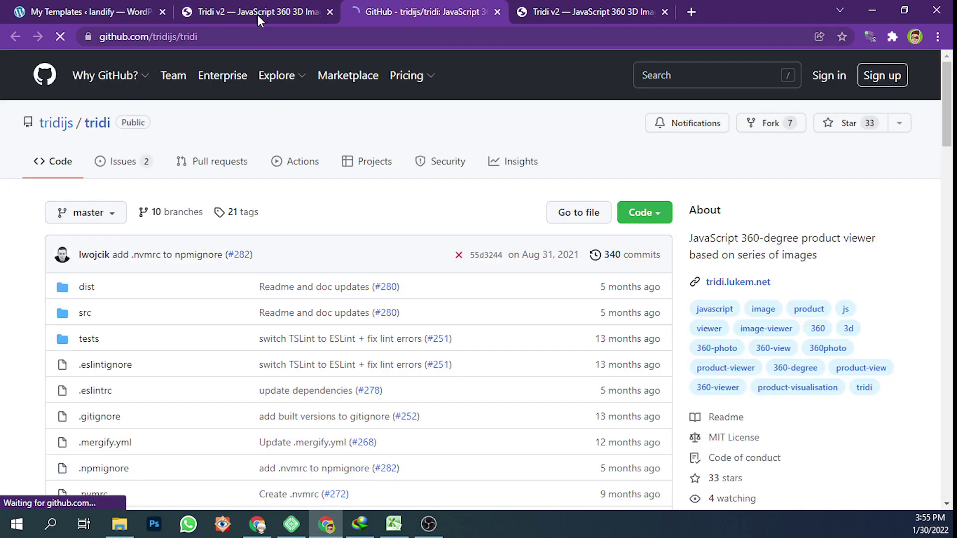
click(258, 14)
click(374, 10)
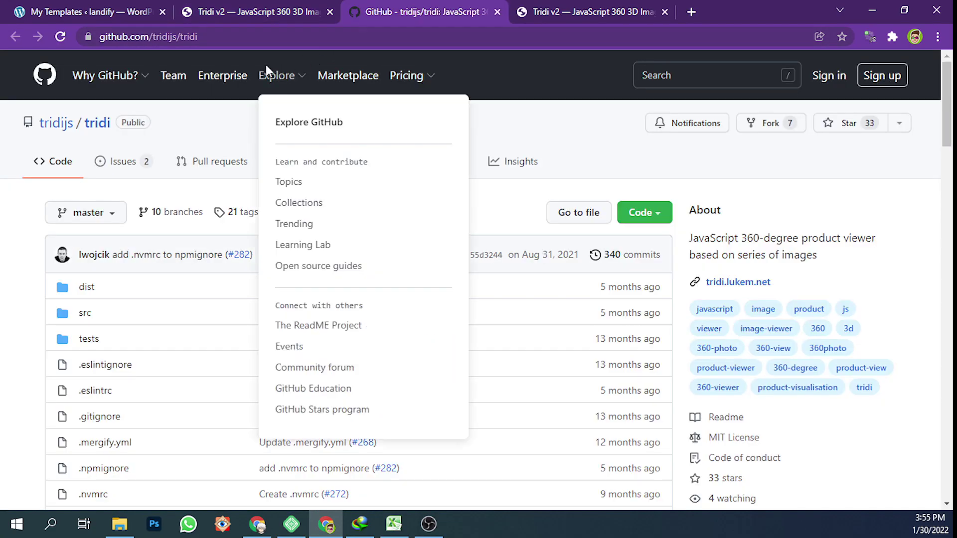
click(258, 13)
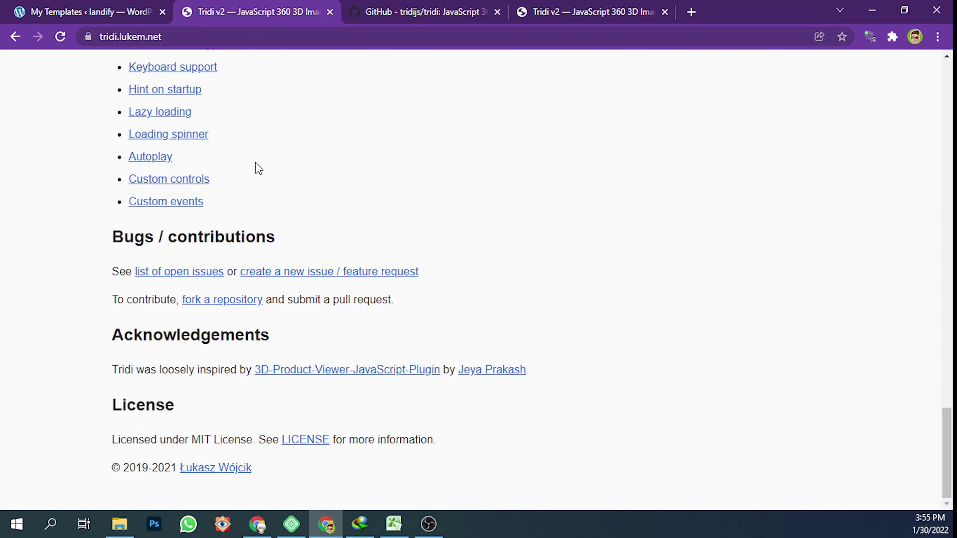
click(230, 300)
scroll(258, 281, down, 5)
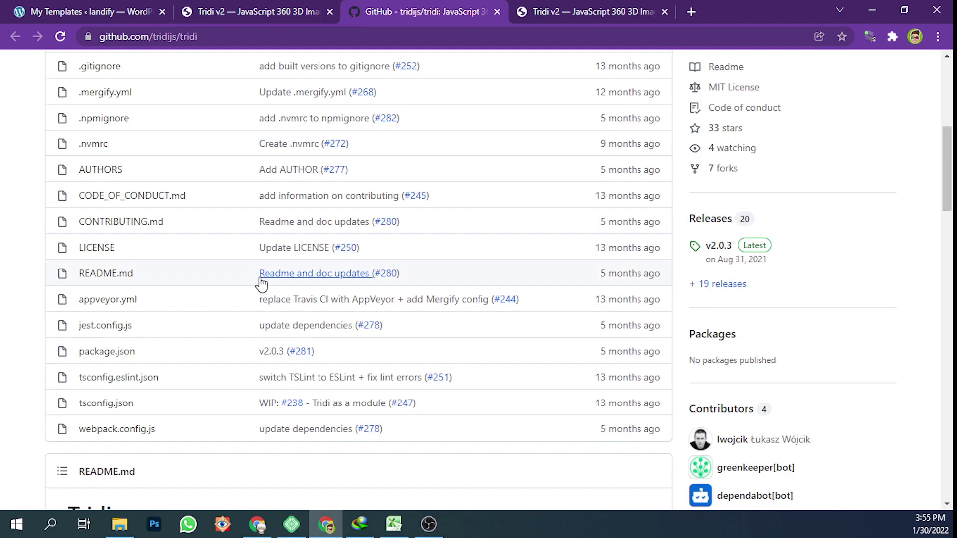
scroll(258, 285, down, 5)
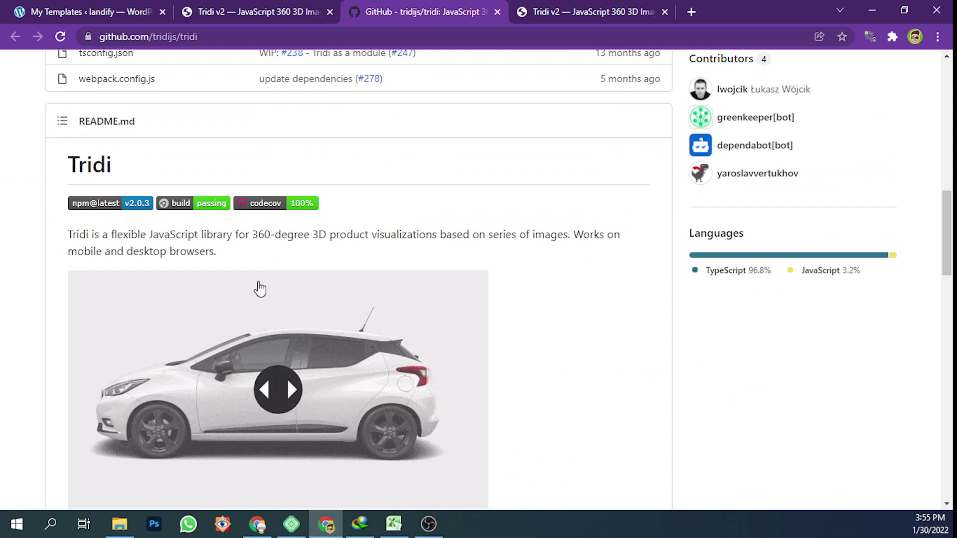
click(256, 13)
scroll(332, 196, up, 5)
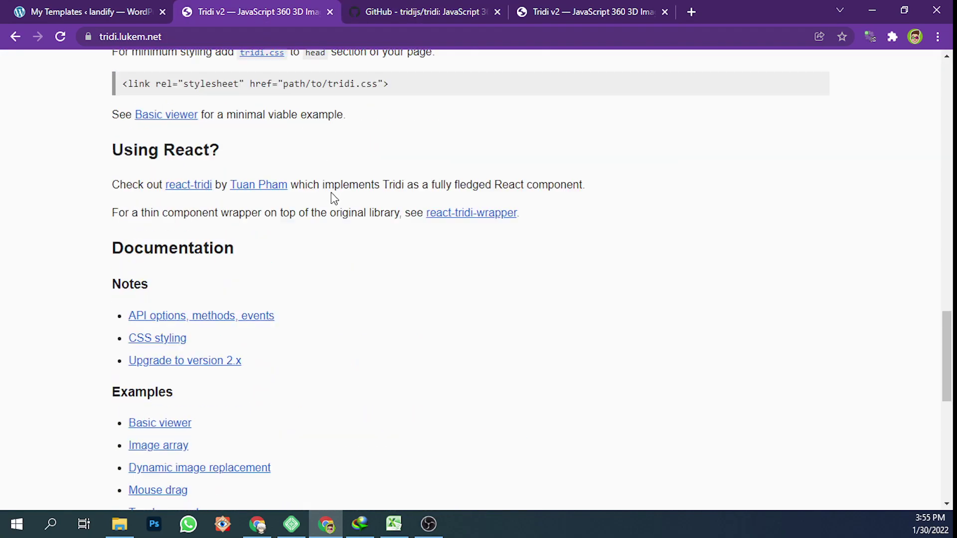
scroll(334, 202, up, 5)
scroll(332, 199, up, 5)
scroll(449, 250, up, 2)
scroll(459, 271, down, 1)
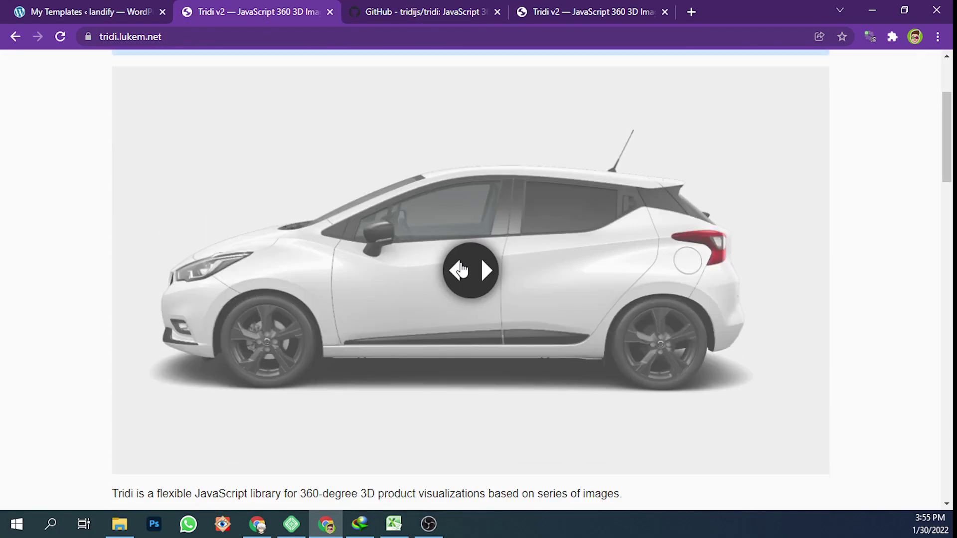
- Spin the white car in the Tridi demo viewer around to its rear view
click(459, 270)
scroll(439, 263, down, 3)
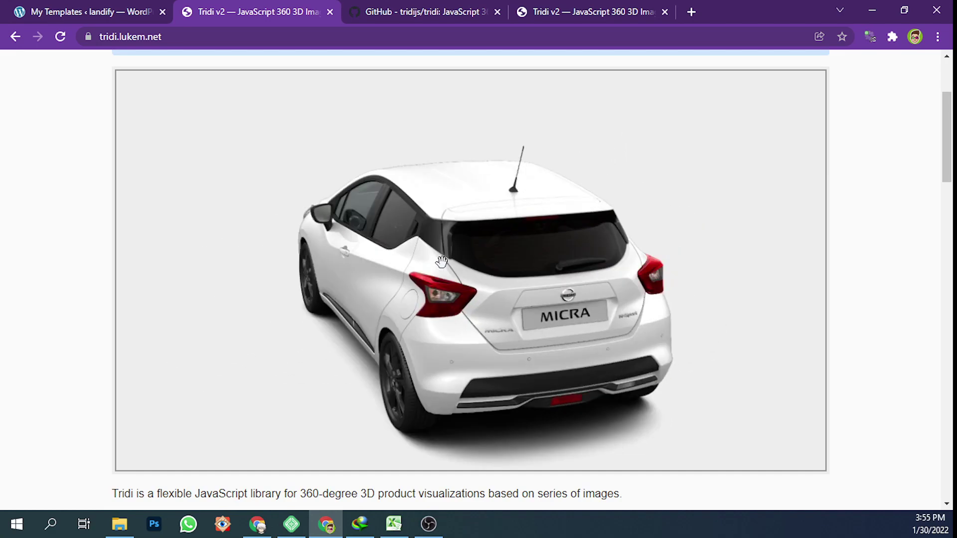
scroll(437, 260, down, 3)
scroll(435, 260, down, 3)
scroll(431, 260, down, 3)
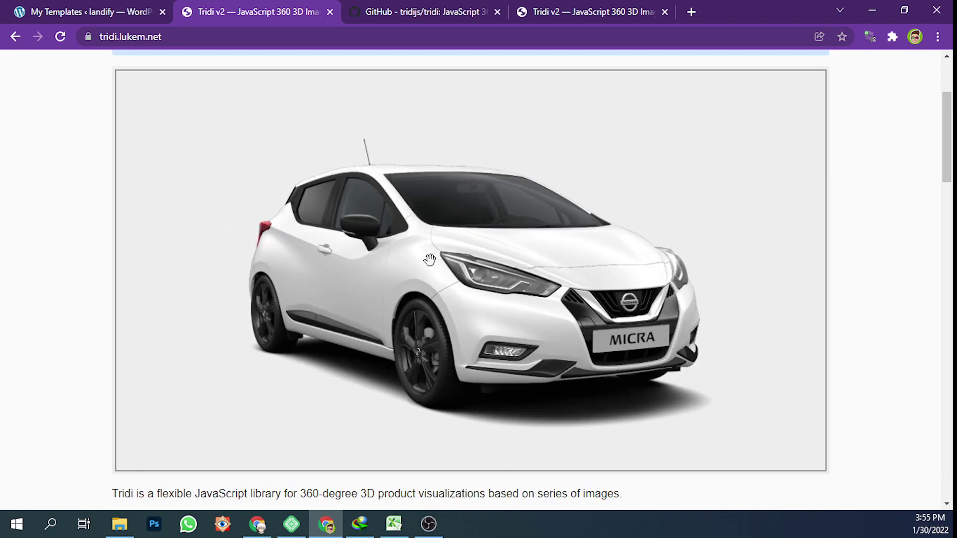
scroll(431, 259, down, 3)
scroll(425, 258, down, 3)
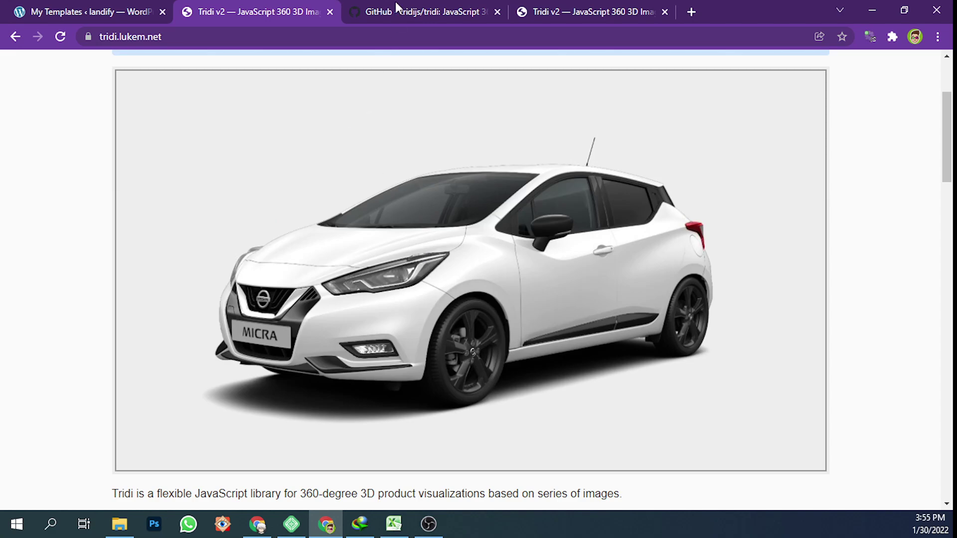
click(384, 18)
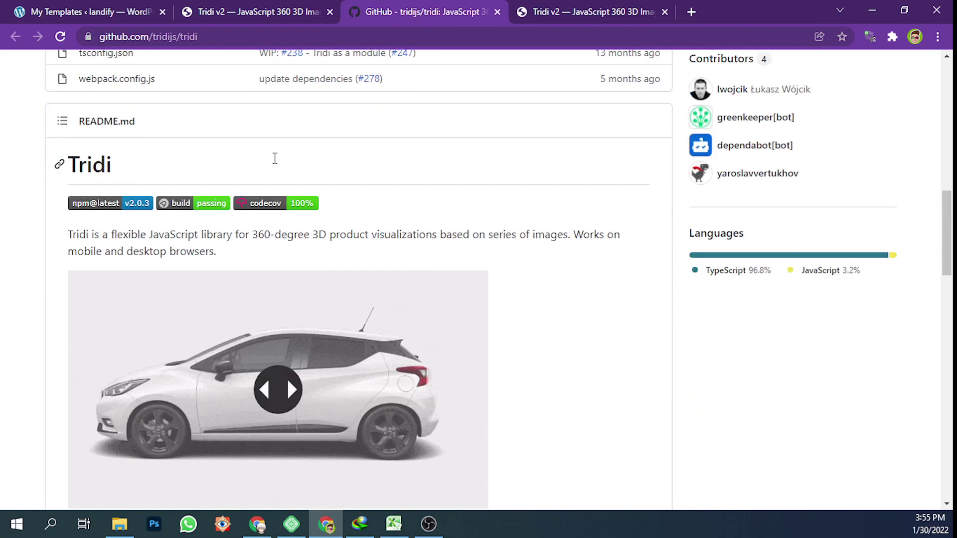
scroll(107, 145, down, 1)
scroll(112, 139, up, 1)
click(275, 8)
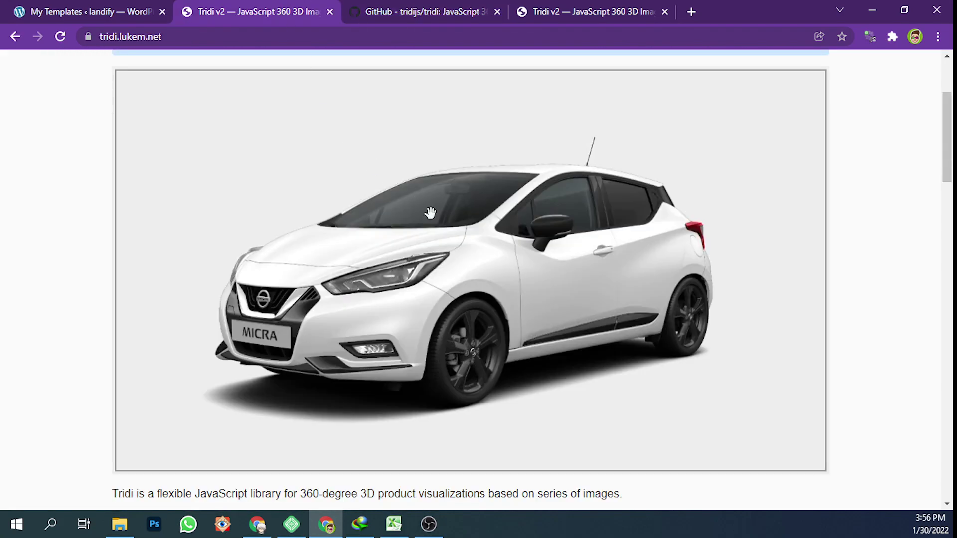
drag(428, 211, 395, 218)
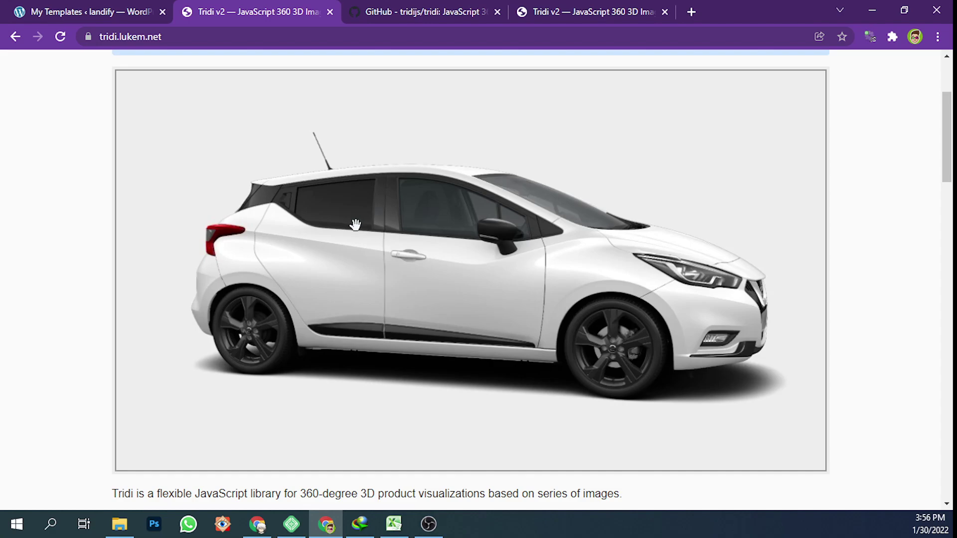
- Create a template titled '360 Product Rotate', set its type to Section, and publish it
click(81, 11)
click(238, 150)
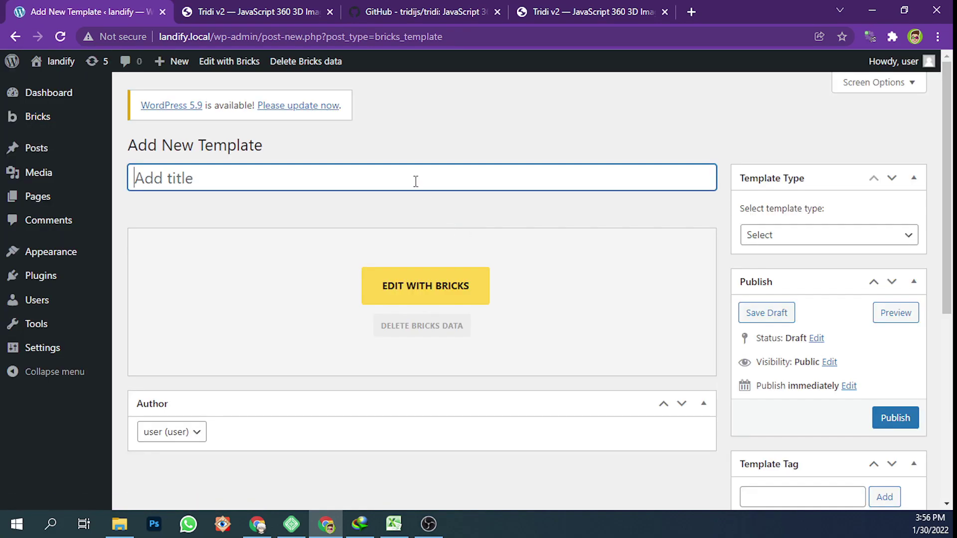
text(360)
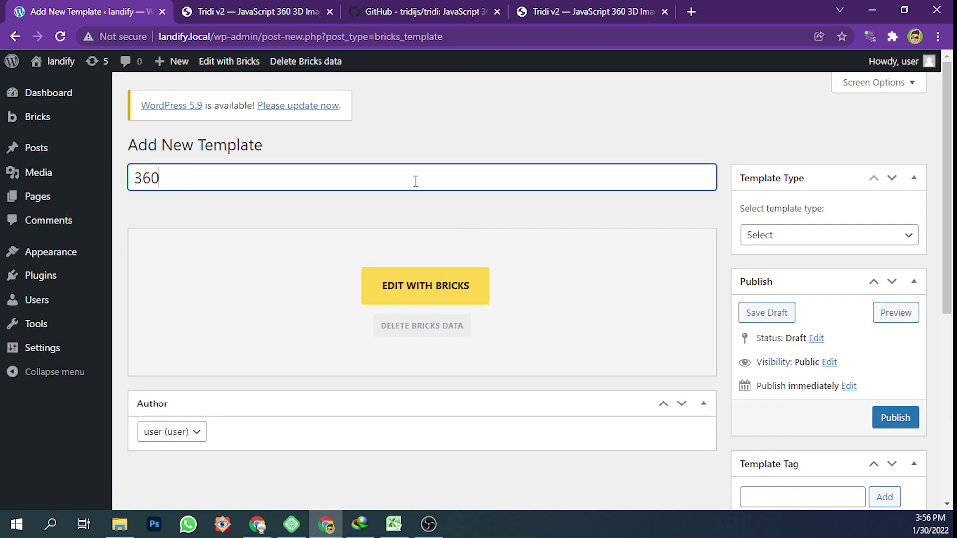
text(Prio)
text(oduc)
text(t )
text(Rotate)
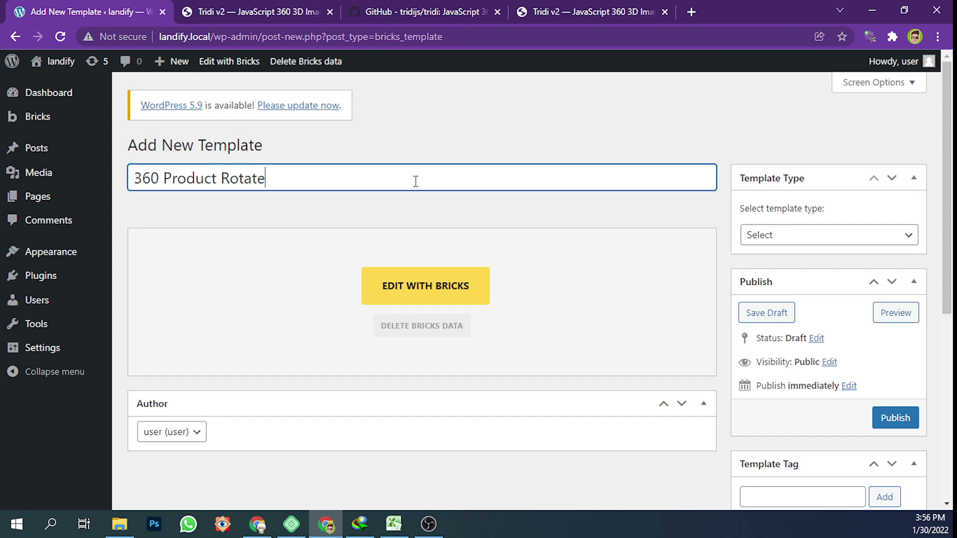
click(763, 237)
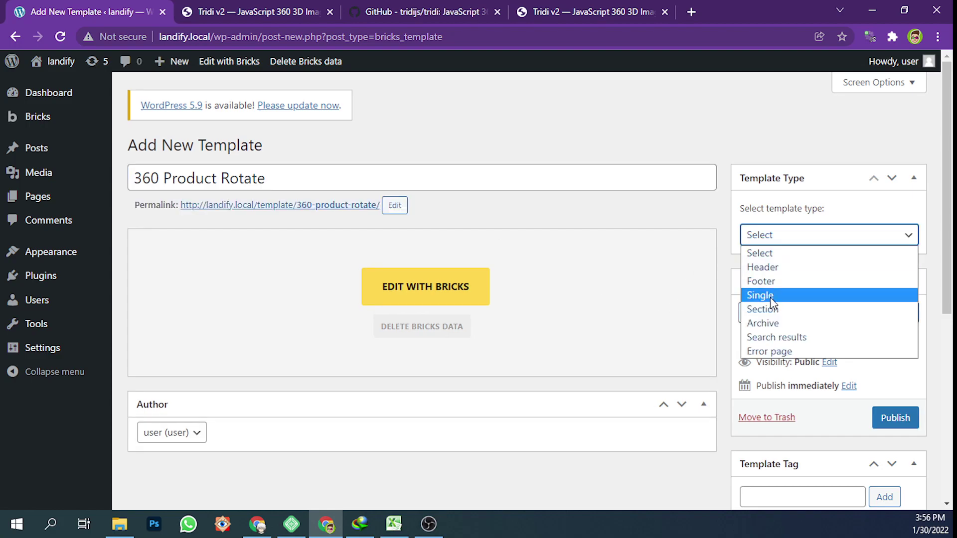
click(771, 323)
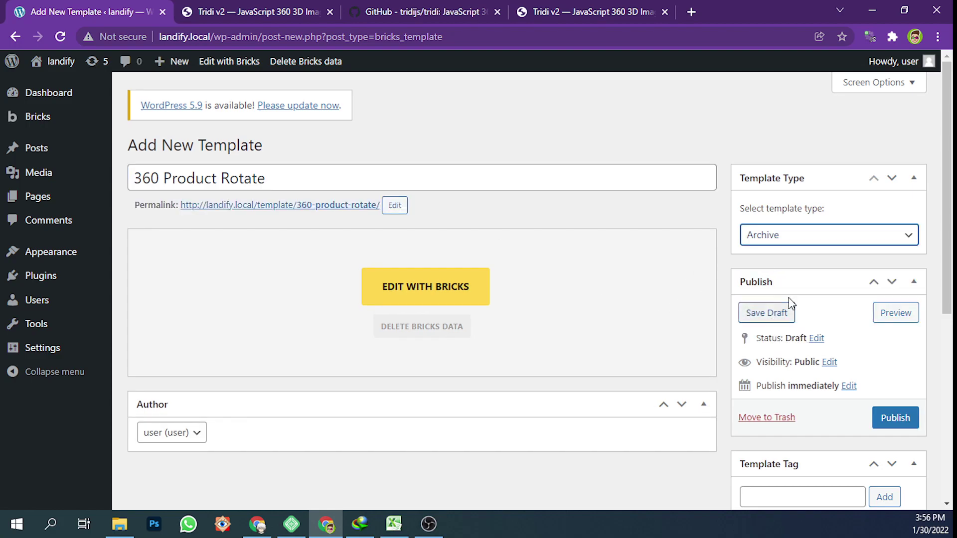
click(764, 238)
click(778, 310)
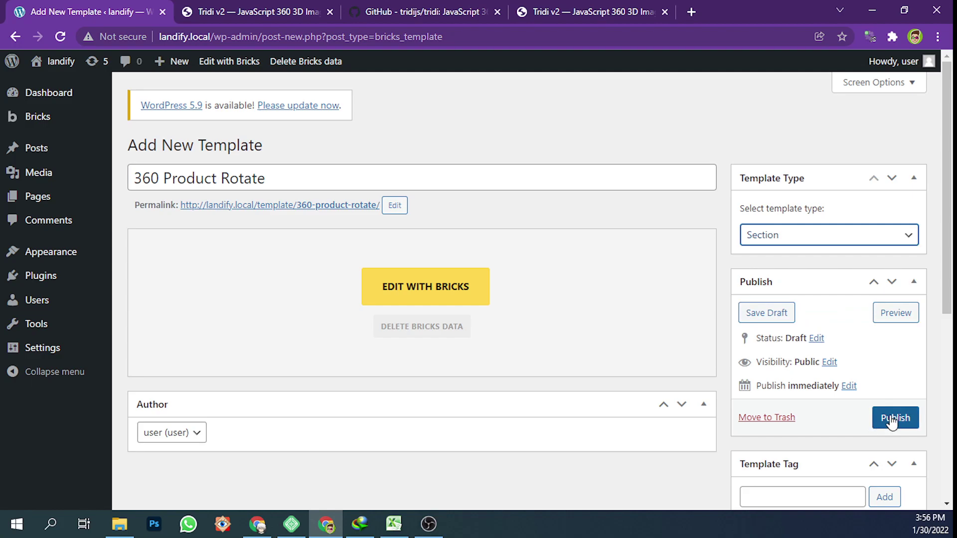
click(891, 419)
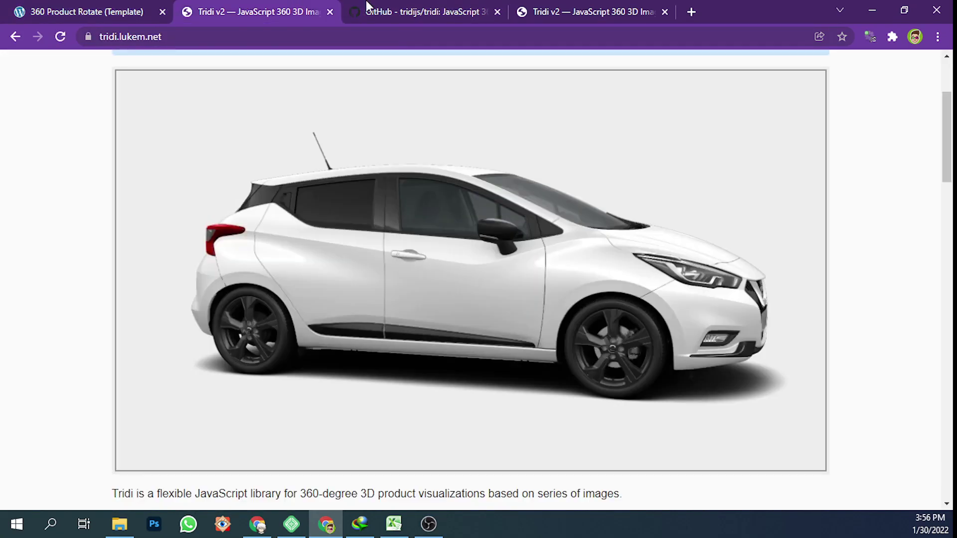
- Scroll the Tridi GitHub README down to its Install, Download and Quick start sections
click(395, 10)
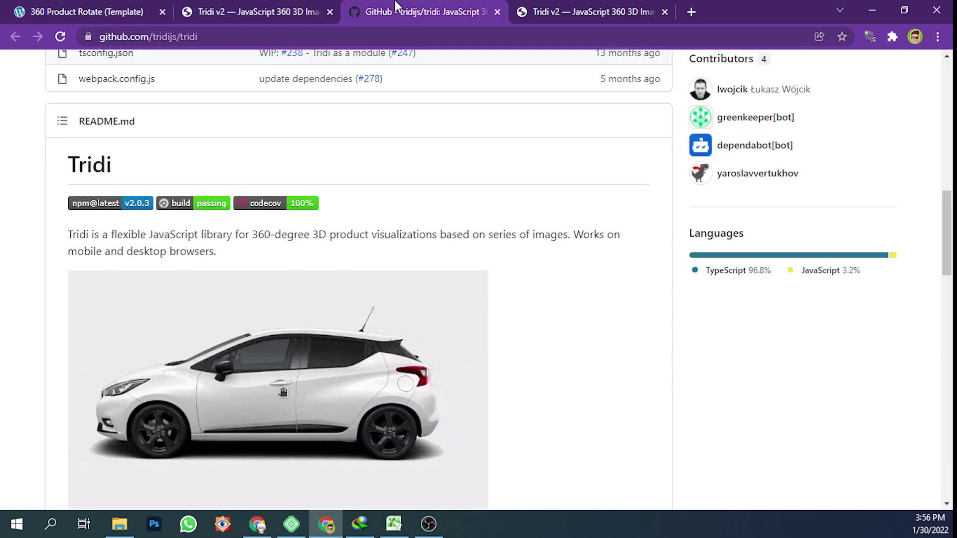
scroll(389, 222, down, 3)
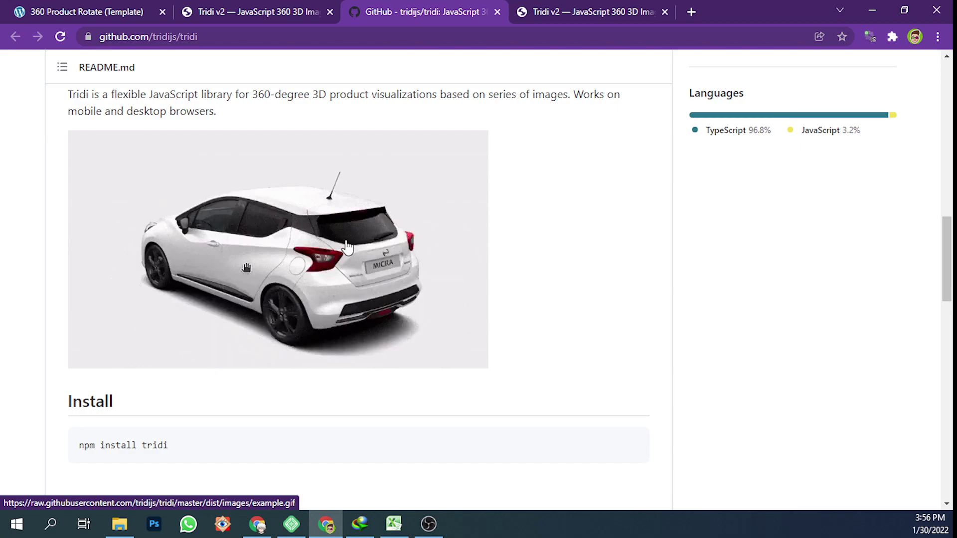
scroll(351, 246, down, 1)
scroll(352, 245, down, 3)
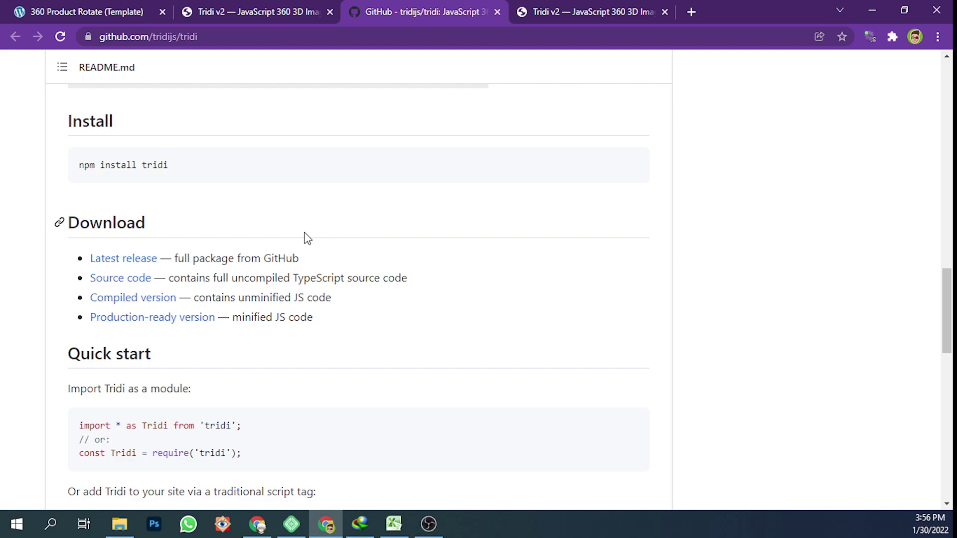
key(super+e)
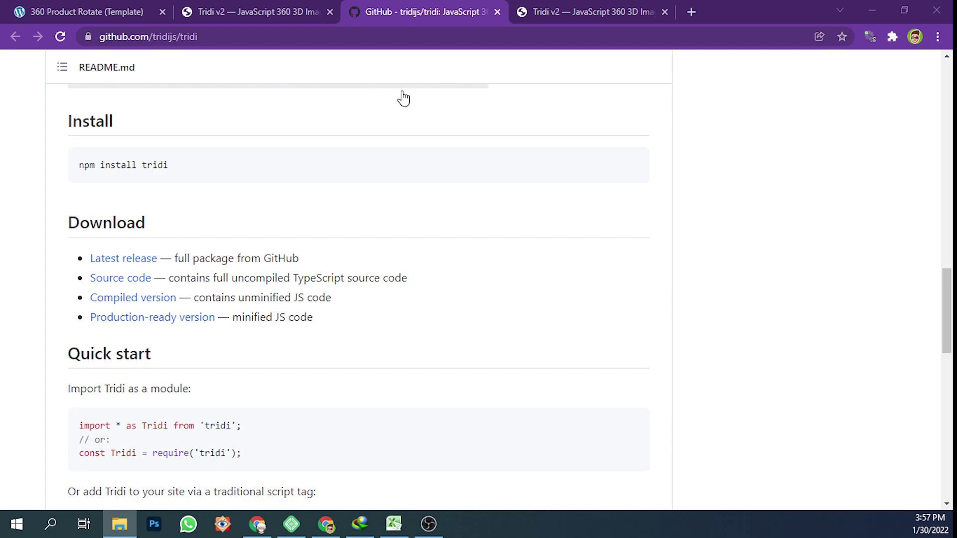
drag(33, 64, 494, 93)
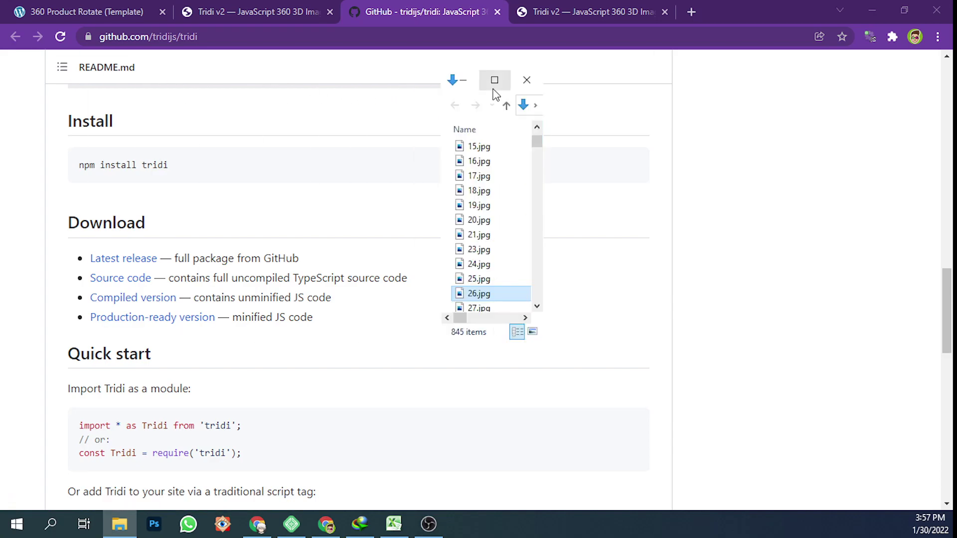
click(493, 89)
scroll(383, 161, up, 5)
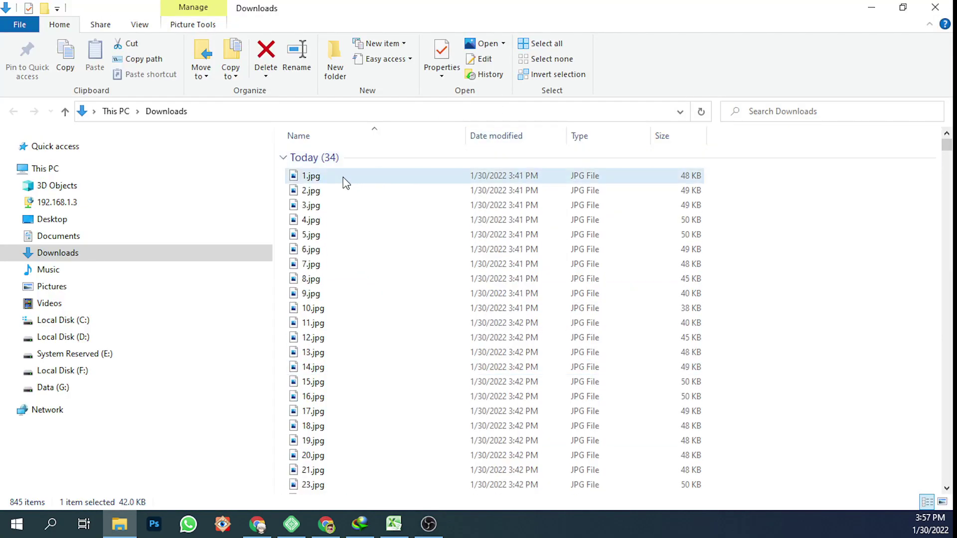
click(344, 181)
scroll(350, 243, down, 1)
scroll(351, 243, down, 1)
scroll(351, 244, down, 1)
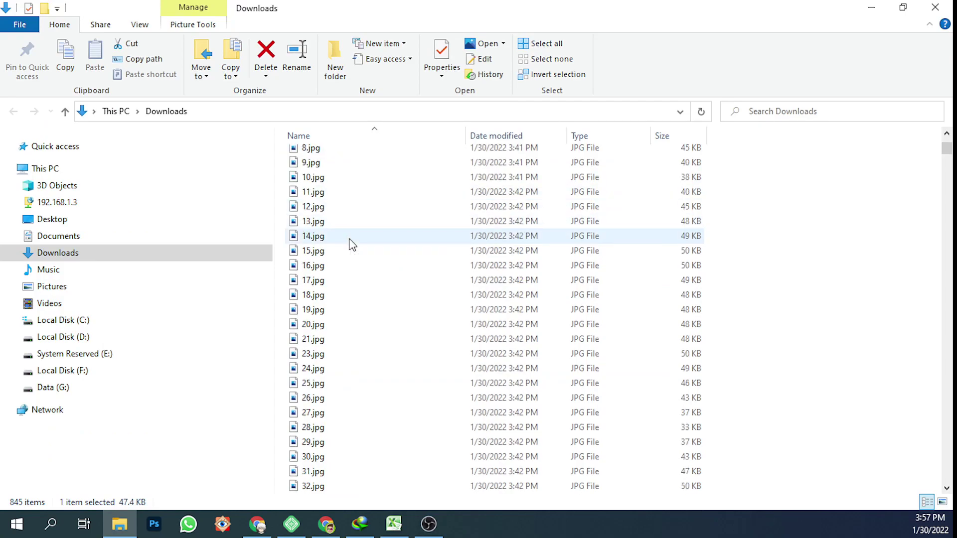
scroll(352, 243, up, 3)
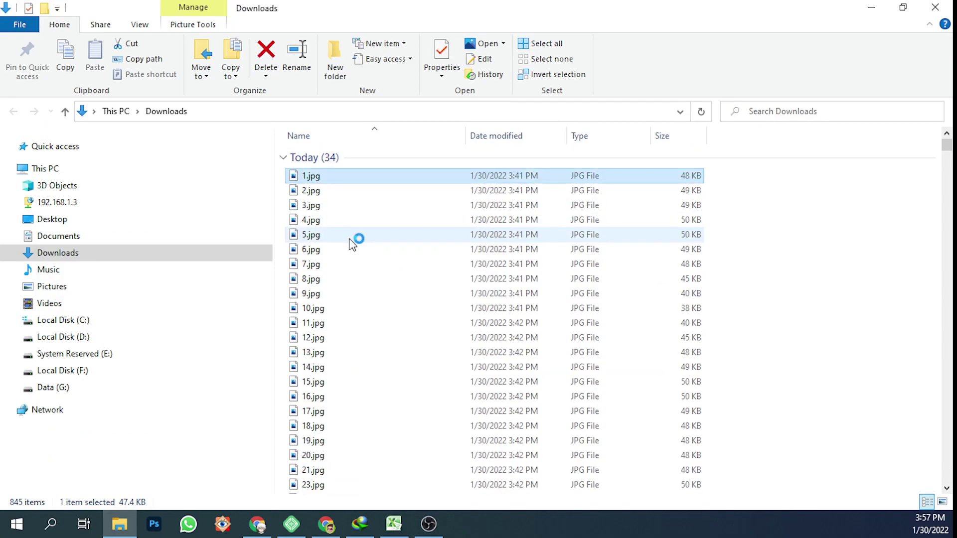
click(333, 189)
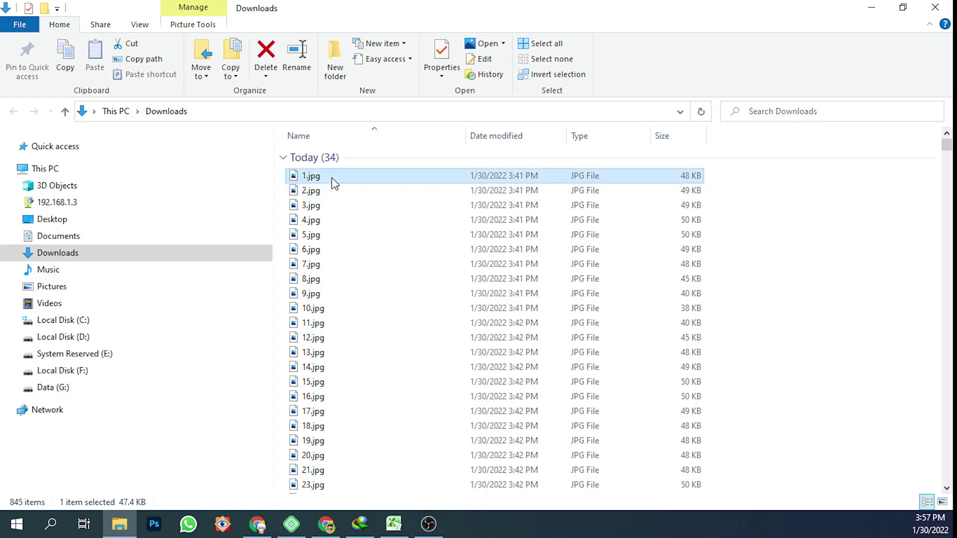
scroll(341, 247, down, 1)
scroll(346, 318, down, 4)
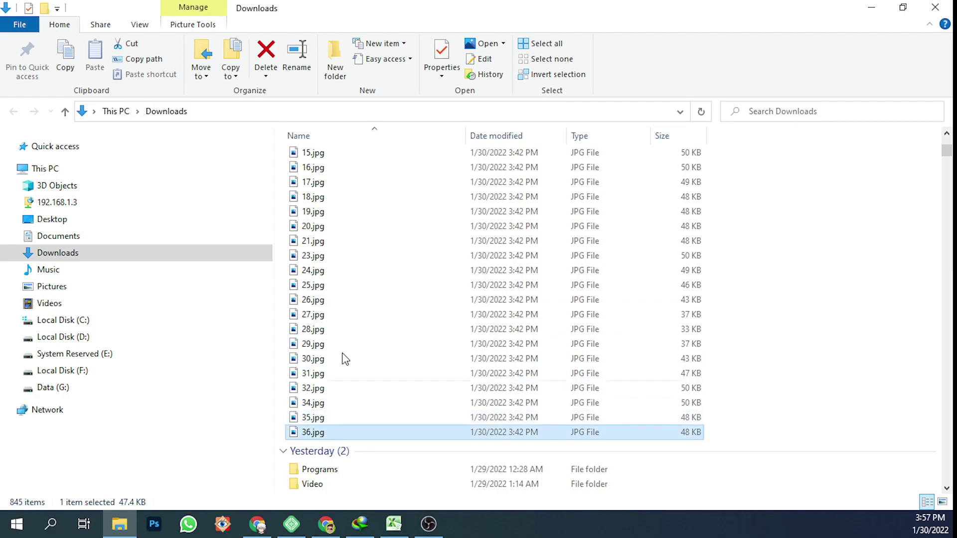
scroll(349, 329, up, 5)
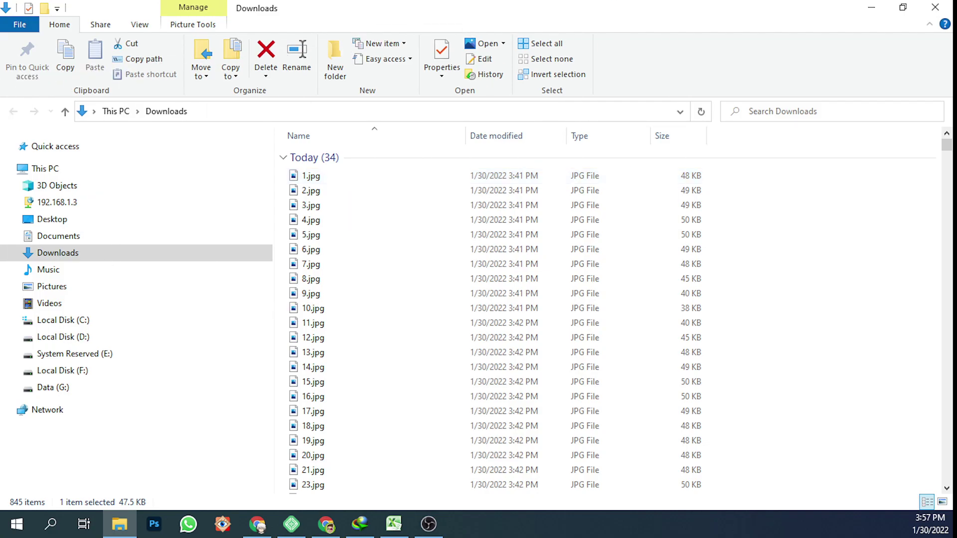
click(936, 7)
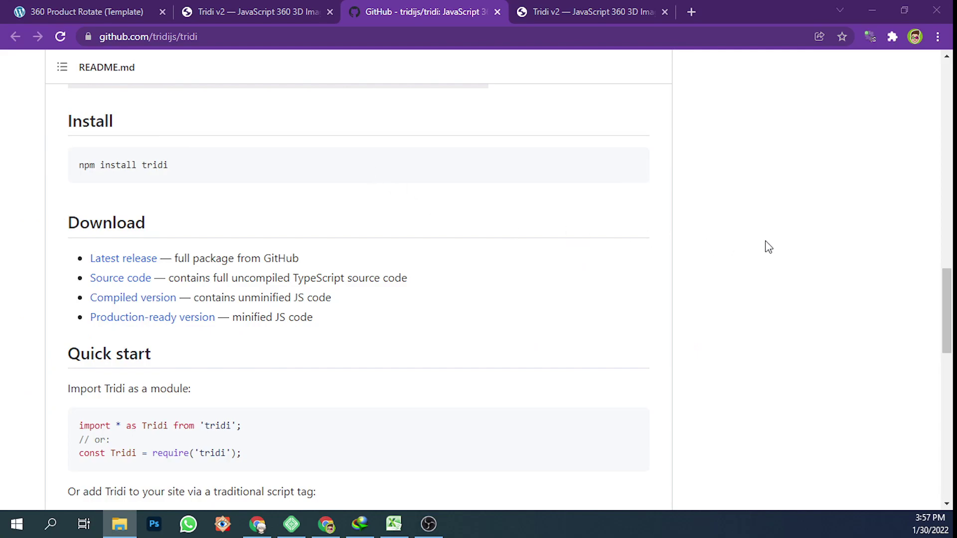
- Open the 360 Product Rotate template in Bricks and add a Container from Basic elements
click(327, 525)
click(278, 10)
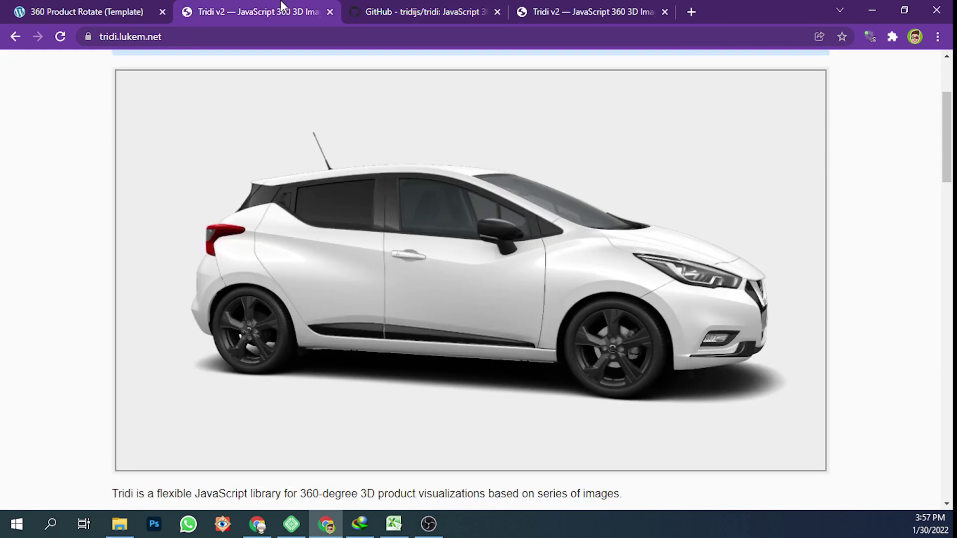
click(77, 8)
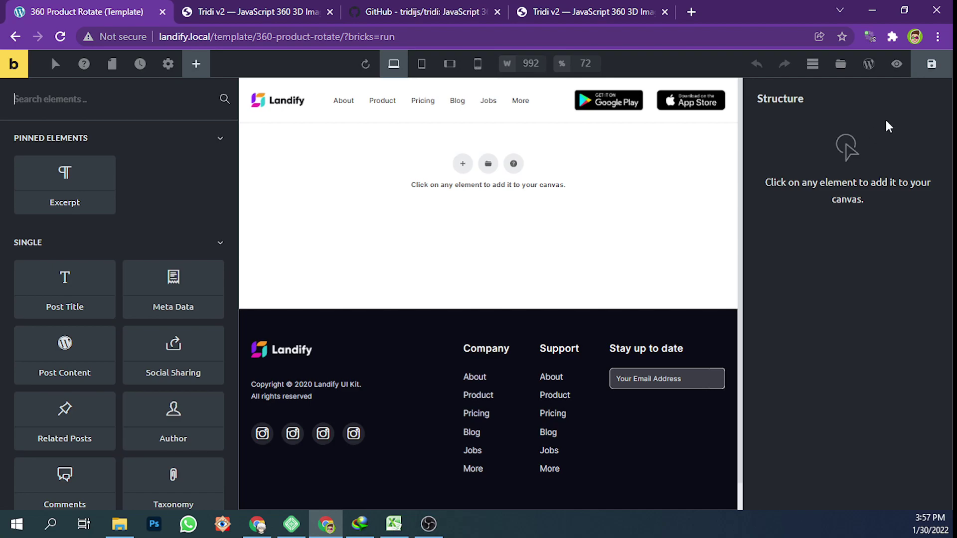
scroll(120, 324, down, 2)
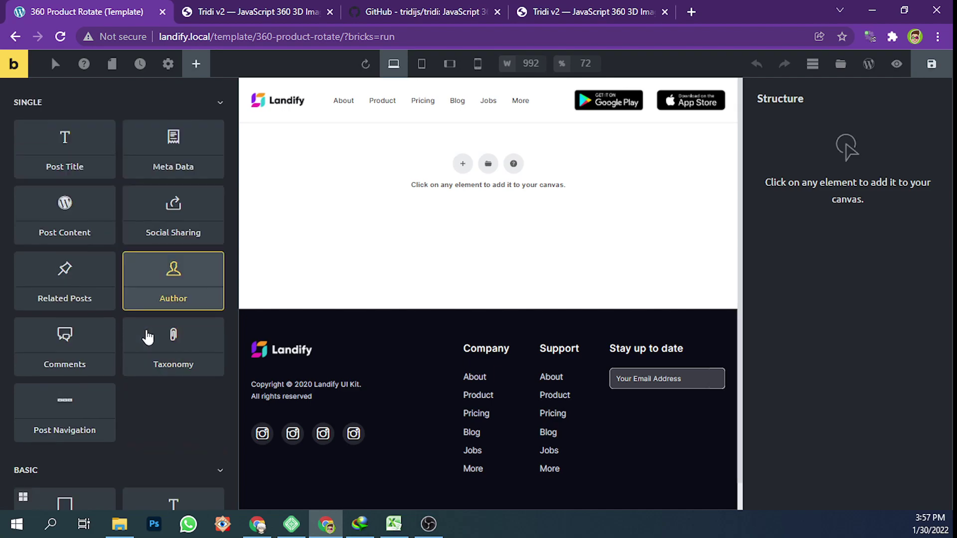
scroll(145, 337, down, 1)
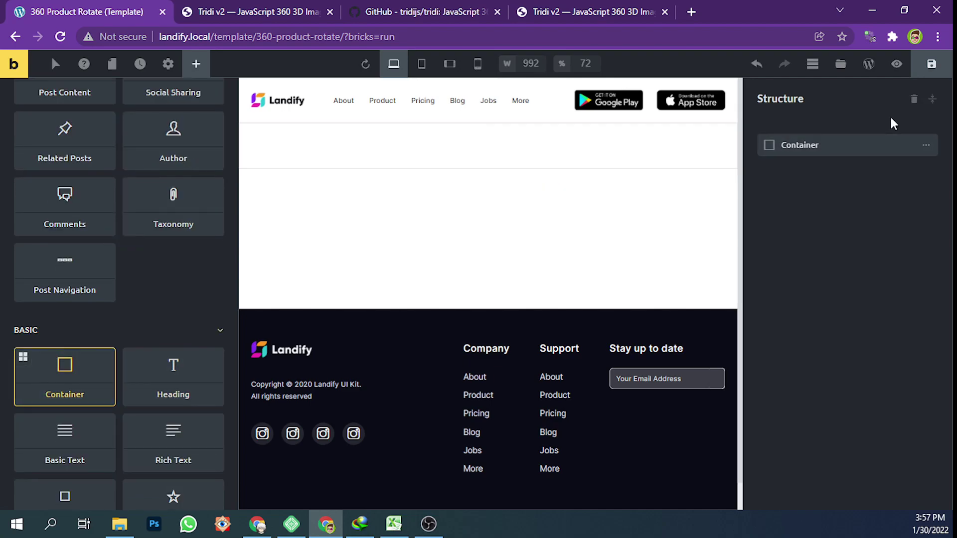
click(786, 145)
- Open Tridi's Image array example and select the container id 'tridi-array' in its HTML snippet
click(388, 14)
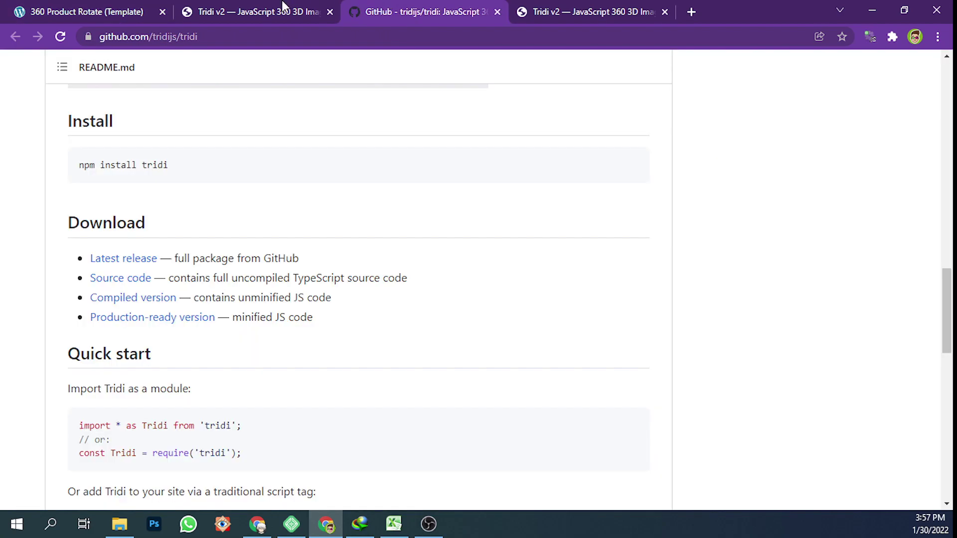
scroll(217, 171, up, 2)
scroll(210, 199, down, 3)
scroll(210, 198, down, 3)
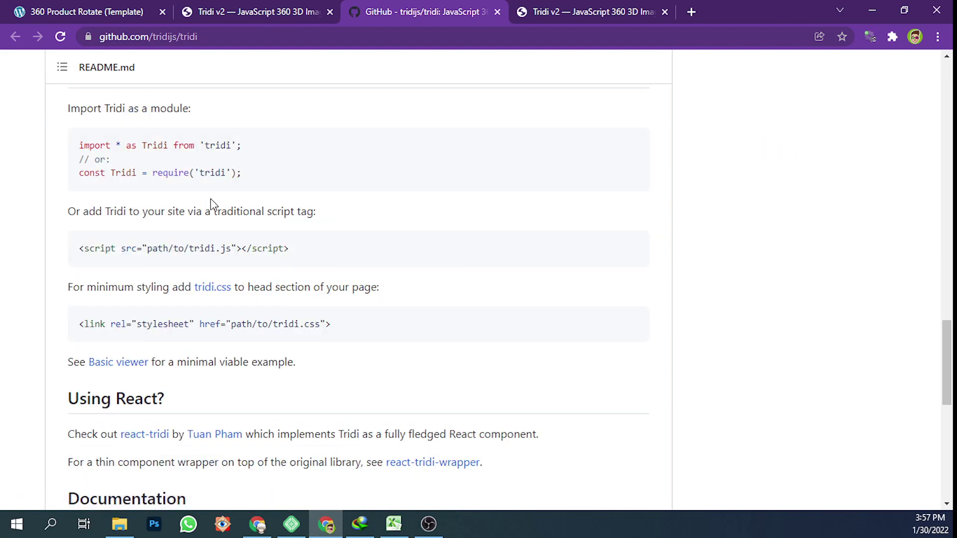
scroll(215, 246, down, 1)
scroll(215, 251, down, 3)
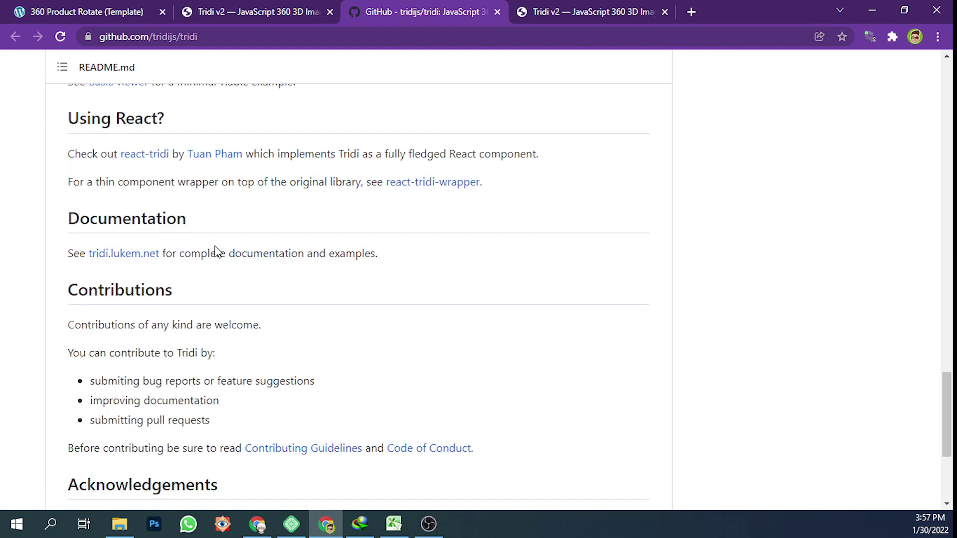
scroll(215, 251, up, 5)
scroll(214, 252, up, 2)
scroll(214, 251, up, 3)
scroll(215, 252, up, 3)
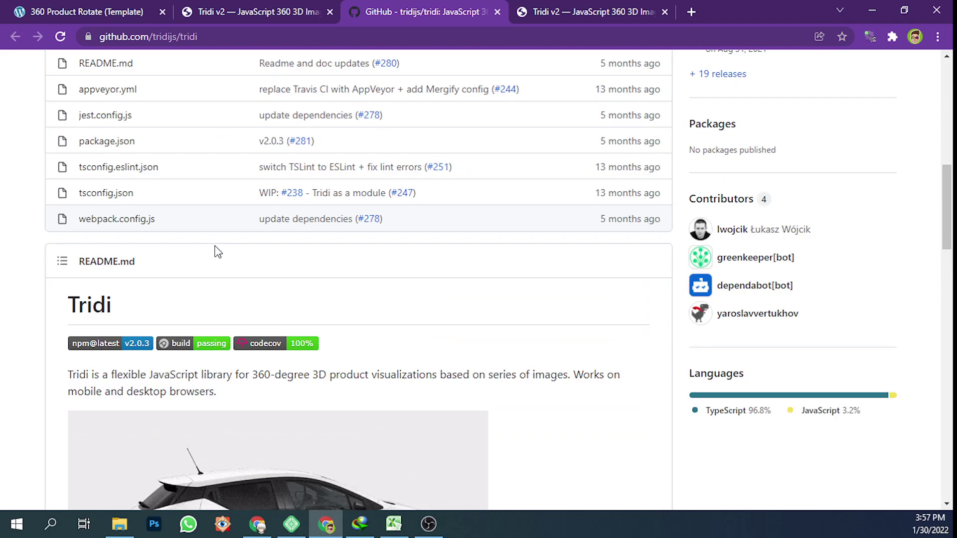
scroll(215, 251, down, 5)
scroll(215, 251, down, 4)
click(262, 11)
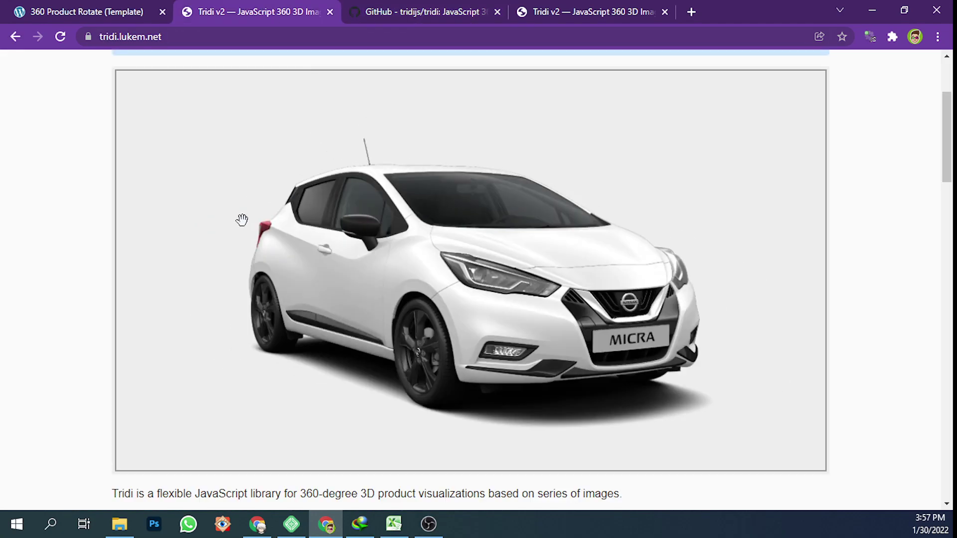
scroll(82, 224, down, 5)
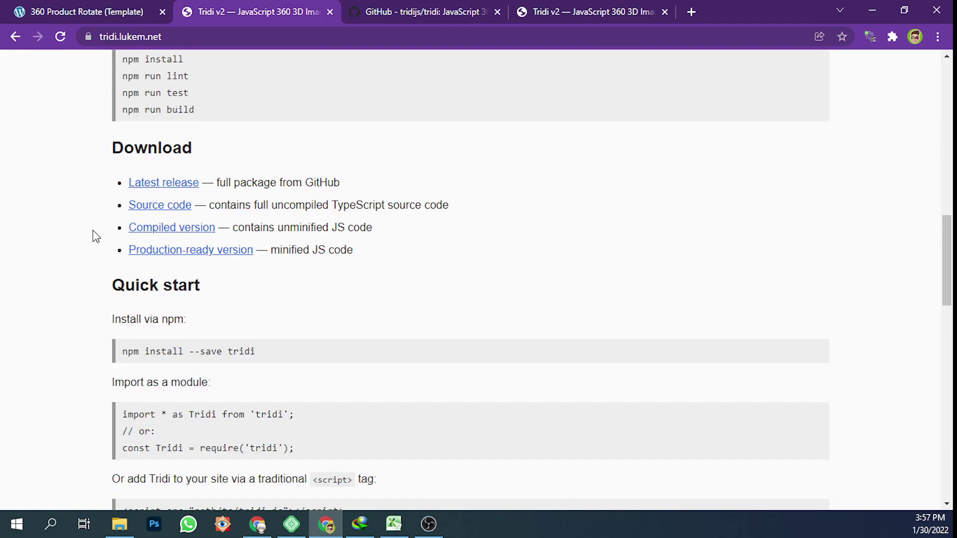
scroll(95, 236, down, 2)
scroll(244, 261, up, 2)
scroll(244, 262, down, 7)
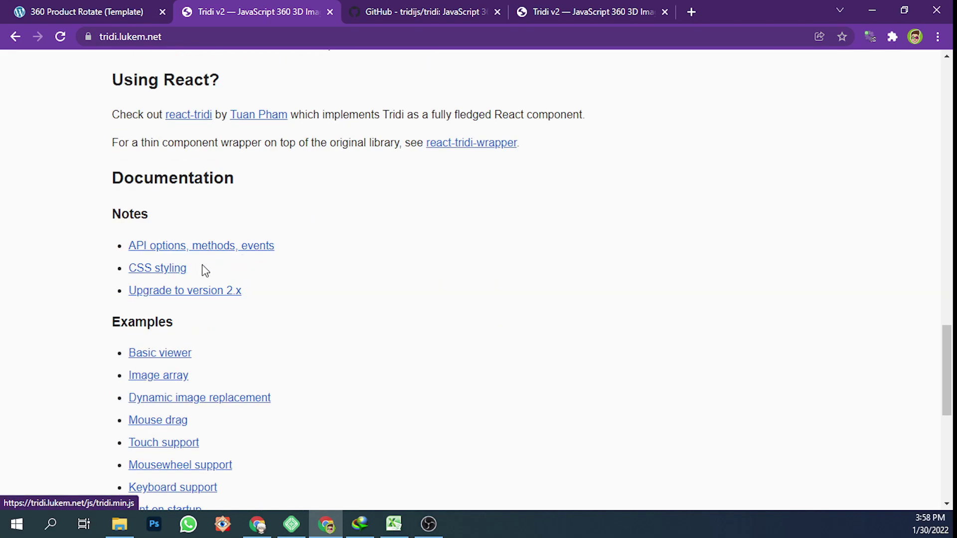
click(169, 376)
scroll(332, 266, down, 3)
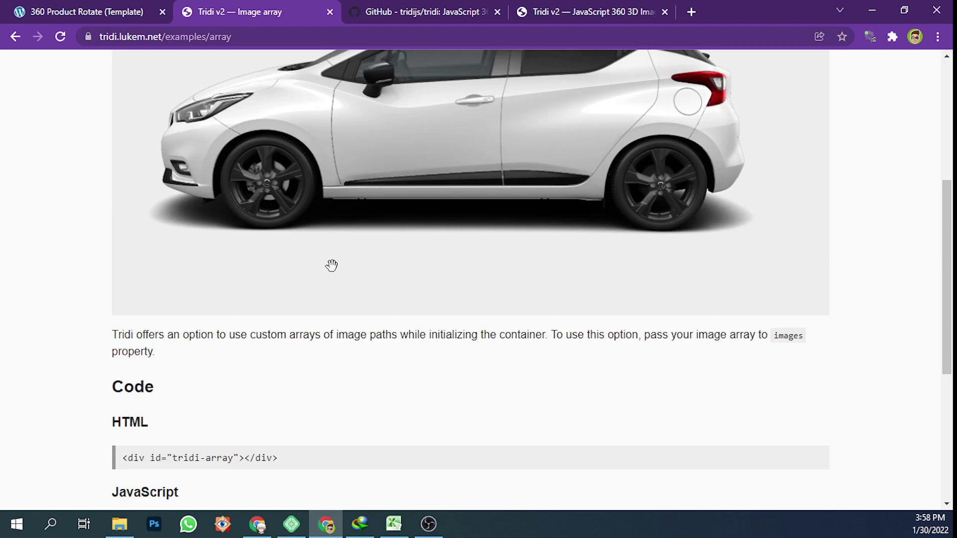
scroll(331, 265, down, 3)
scroll(331, 269, down, 1)
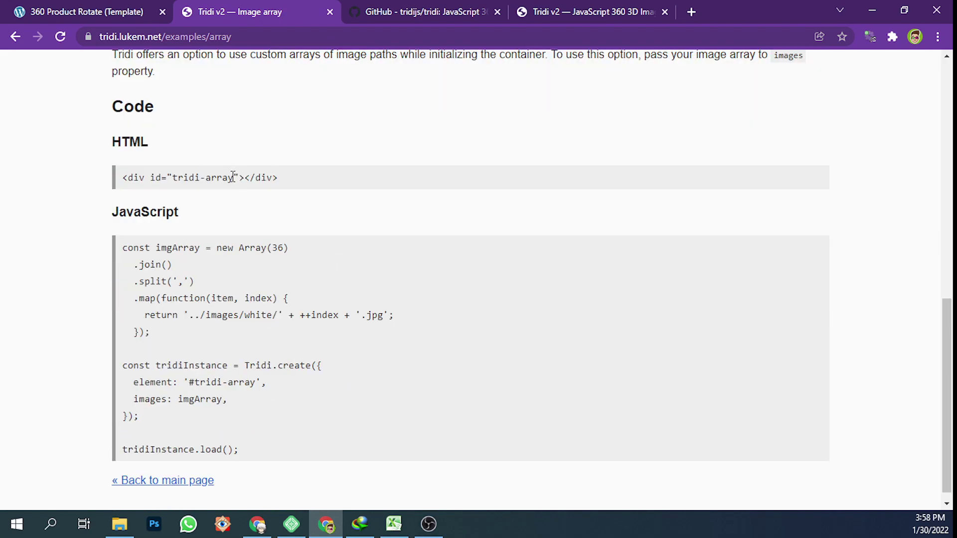
drag(234, 178, 173, 178)
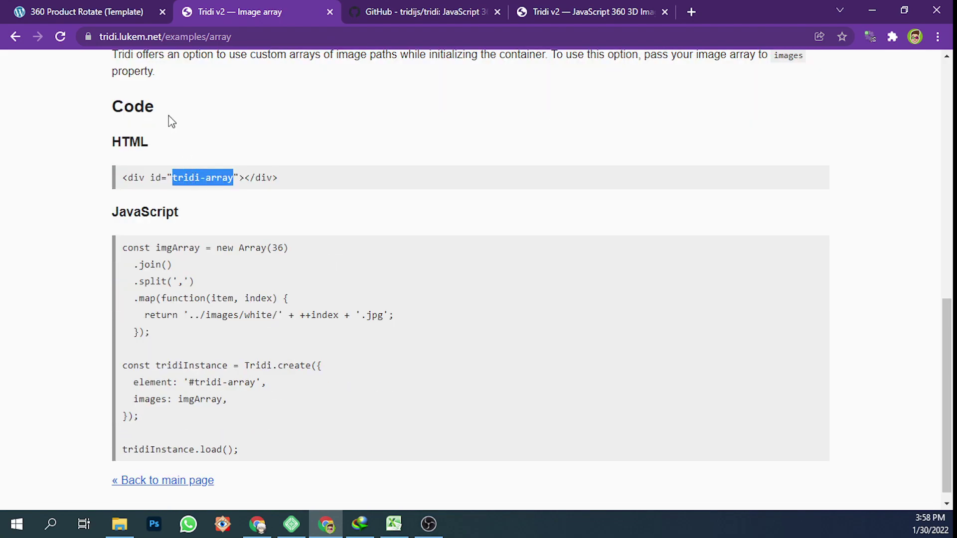
click(111, 6)
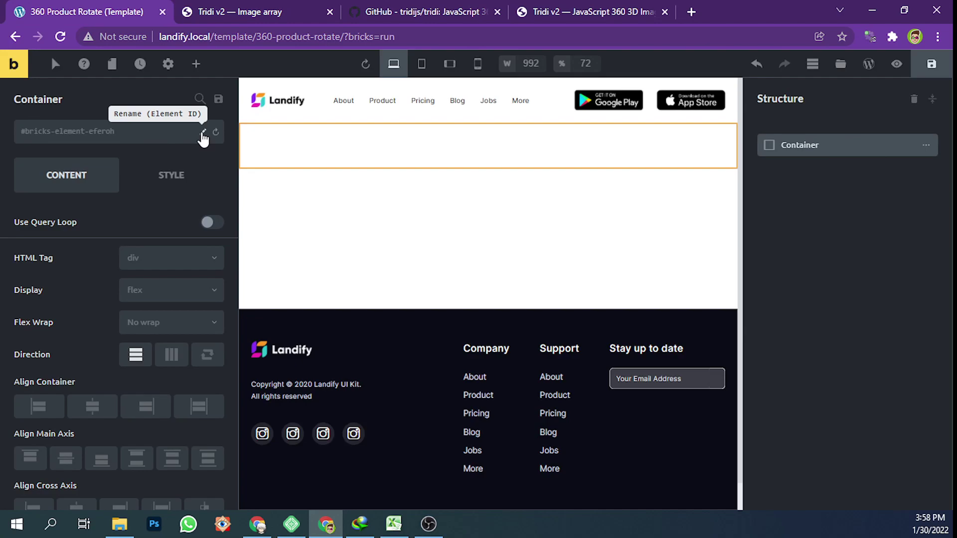
- Set the container's element ID to tridi-array, deleting the tridi-array class added by mistake
click(114, 132)
text(tridi-array)
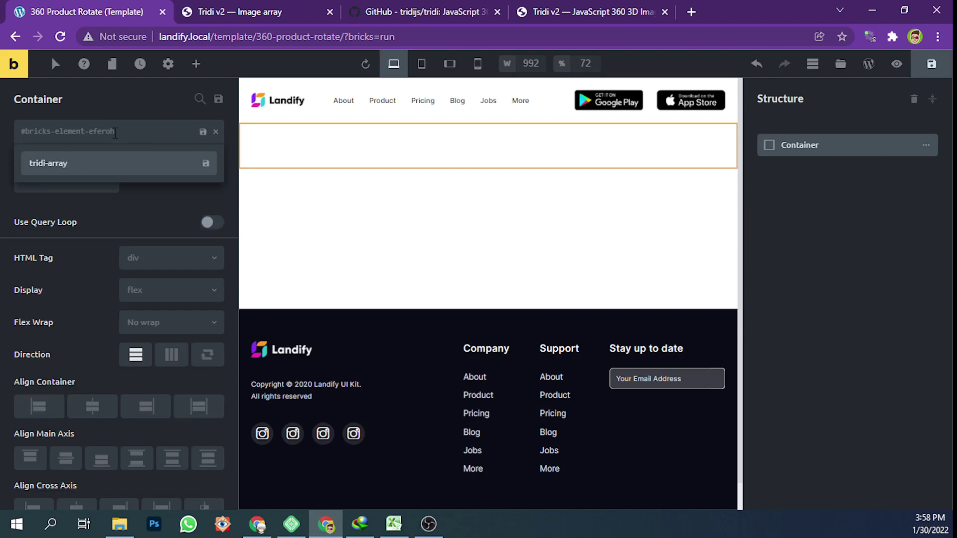
key(Return)
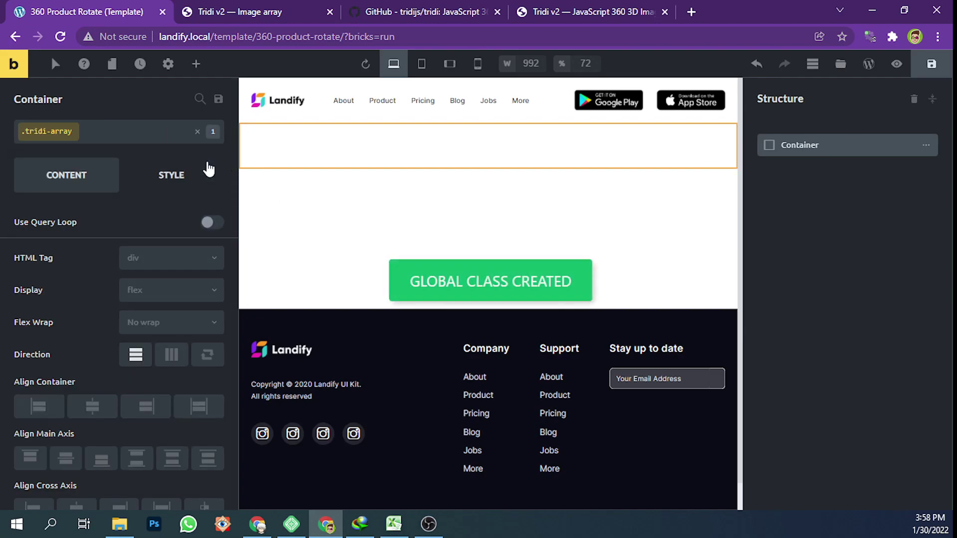
click(214, 132)
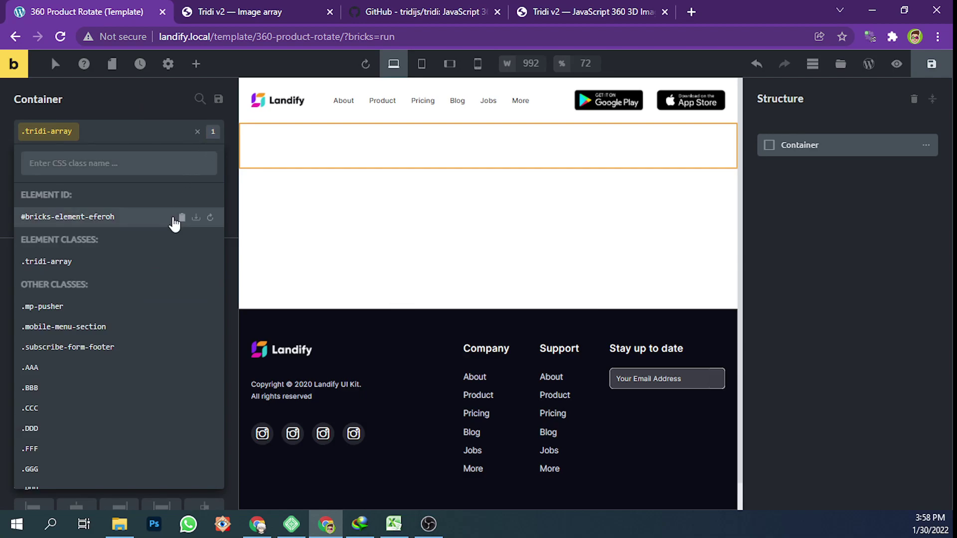
click(209, 262)
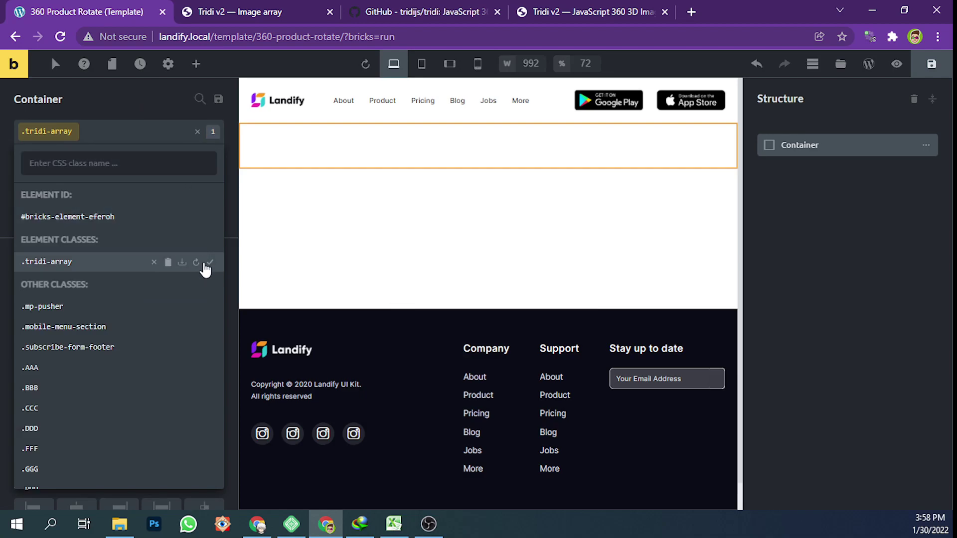
click(209, 263)
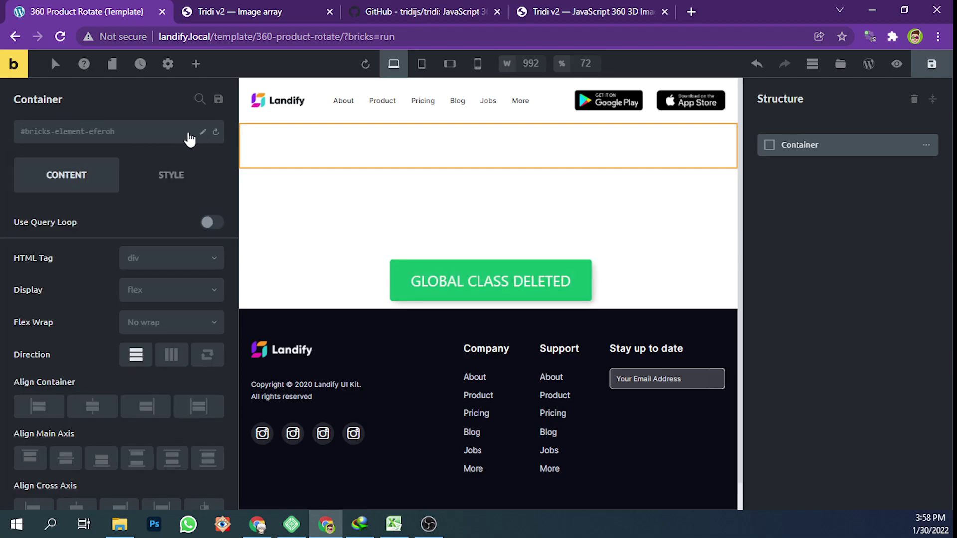
click(158, 135)
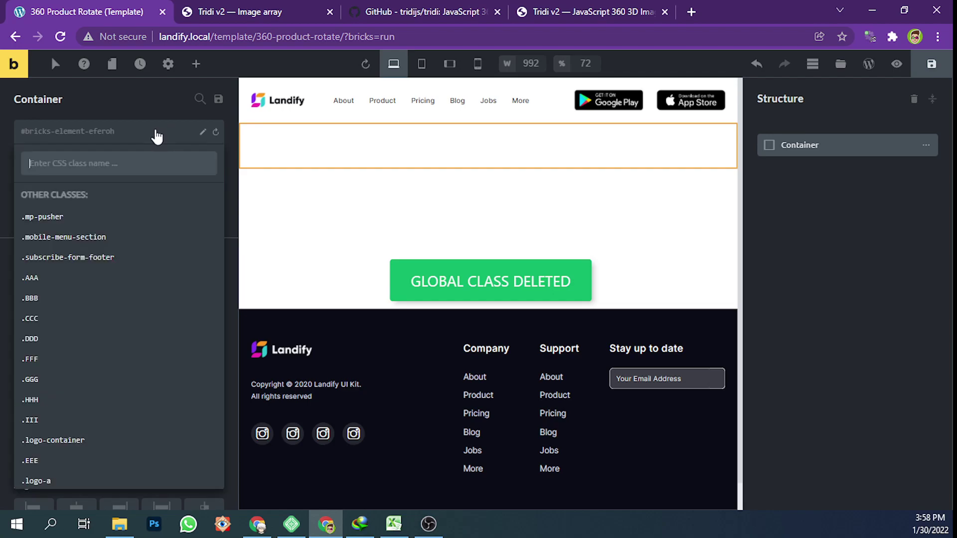
click(203, 132)
text(tridi-array)
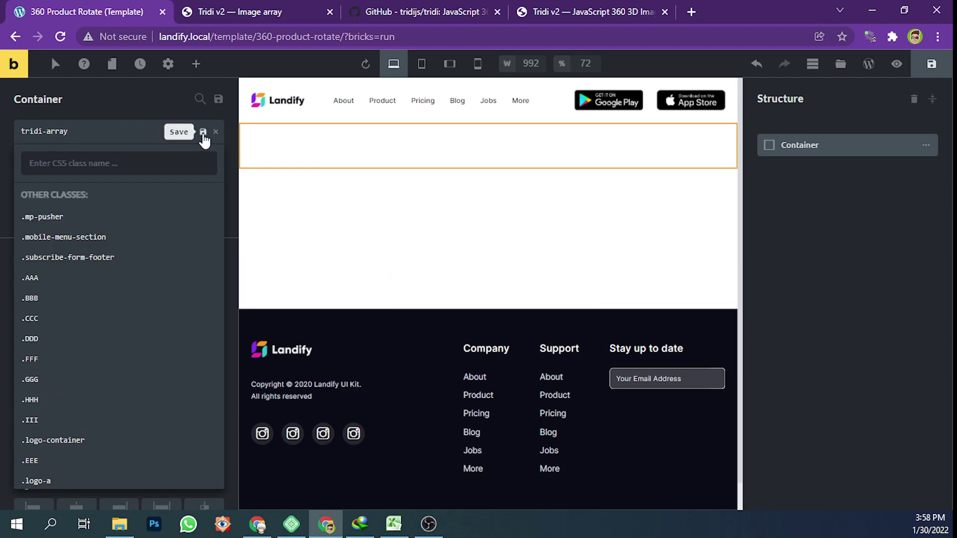
click(202, 132)
click(153, 104)
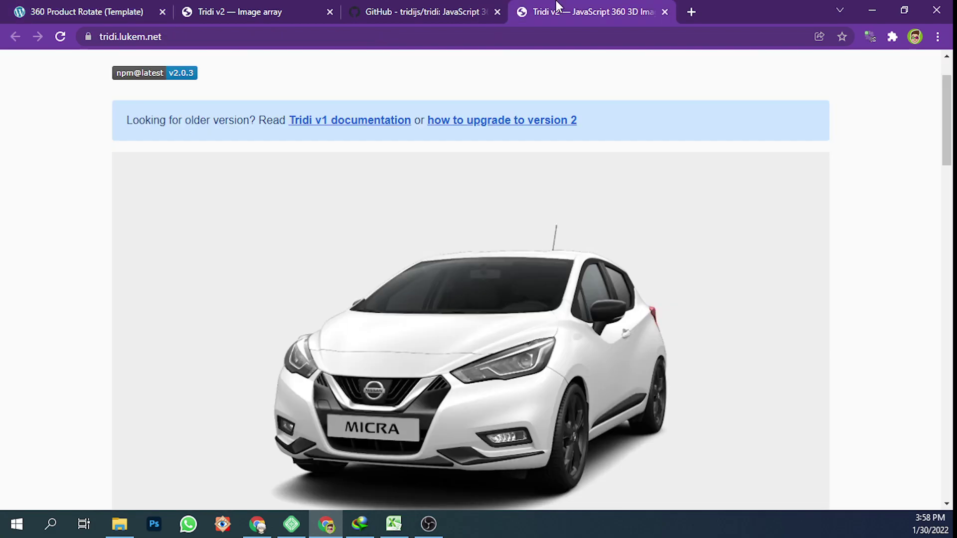
- Recheck the Tridi Image array example code, then view the template on the frontend
click(560, 10)
click(349, 11)
click(554, 6)
click(289, 9)
scroll(336, 178, up, 3)
scroll(338, 194, down, 3)
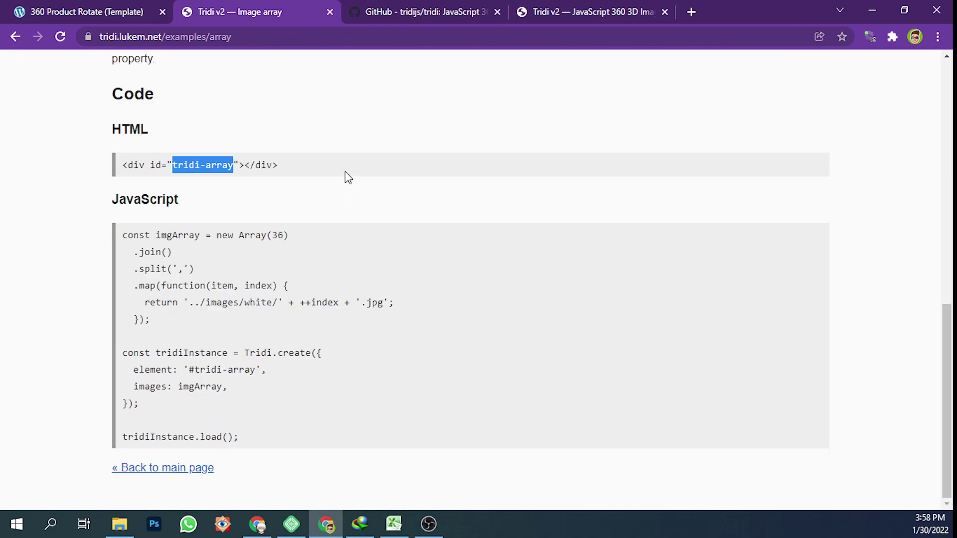
click(105, 7)
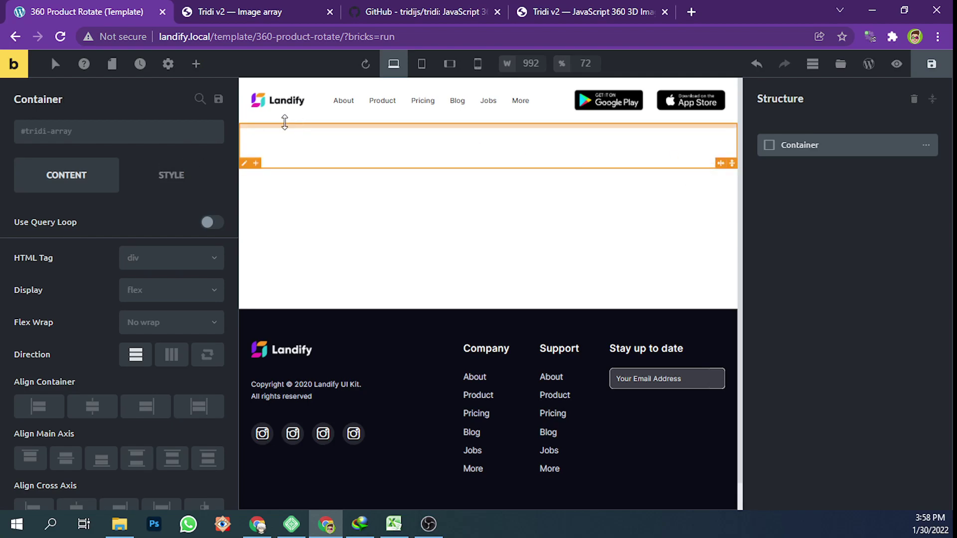
click(196, 66)
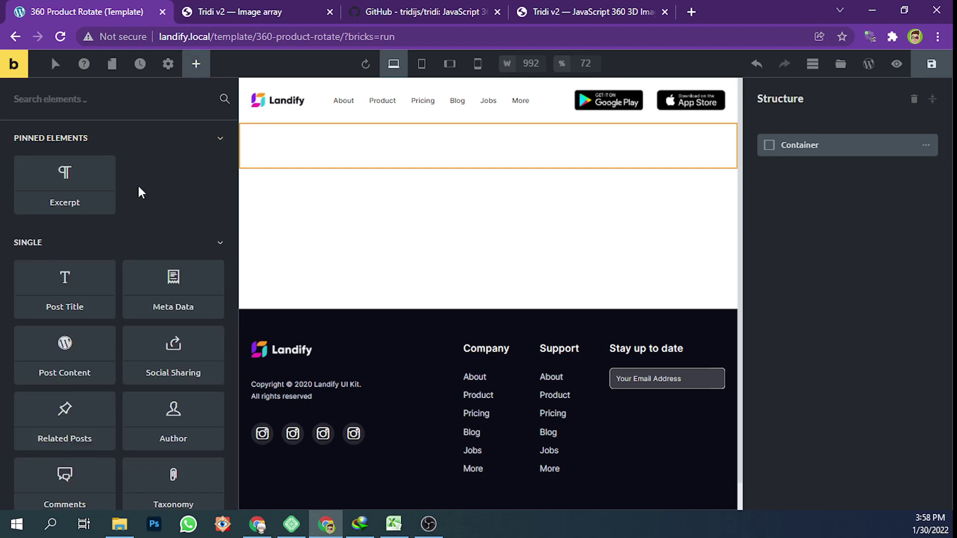
scroll(141, 199, down, 2)
scroll(145, 208, down, 3)
scroll(146, 207, down, 3)
scroll(143, 207, up, 2)
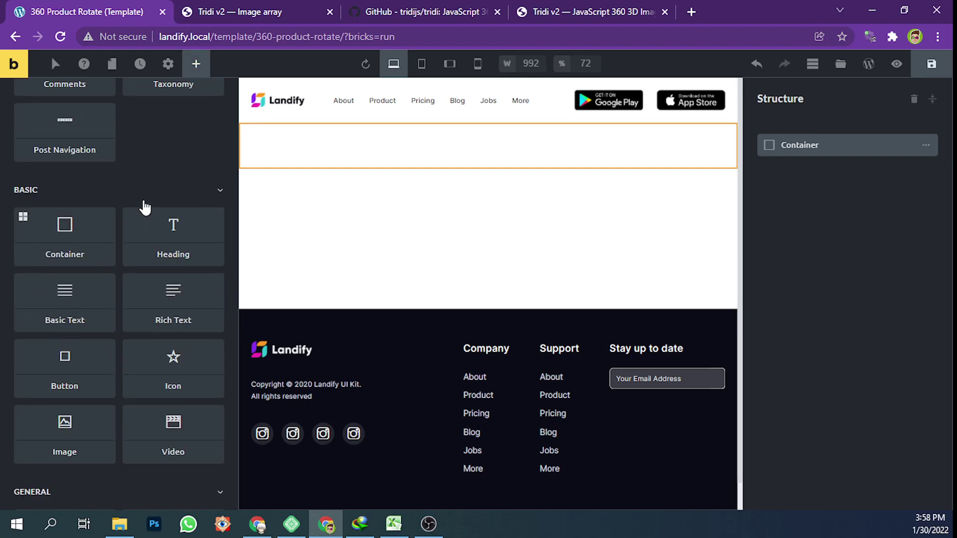
scroll(145, 208, up, 5)
scroll(145, 200, down, 5)
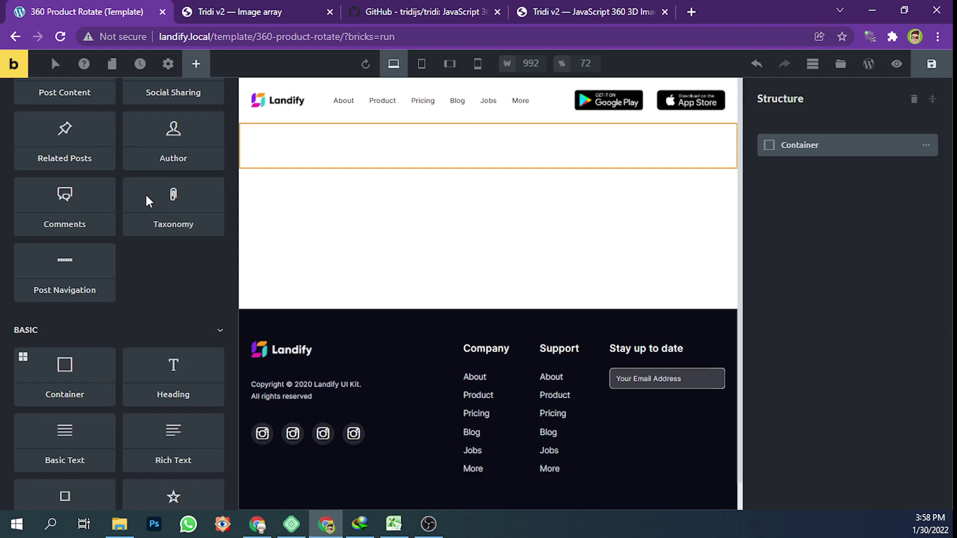
click(23, 69)
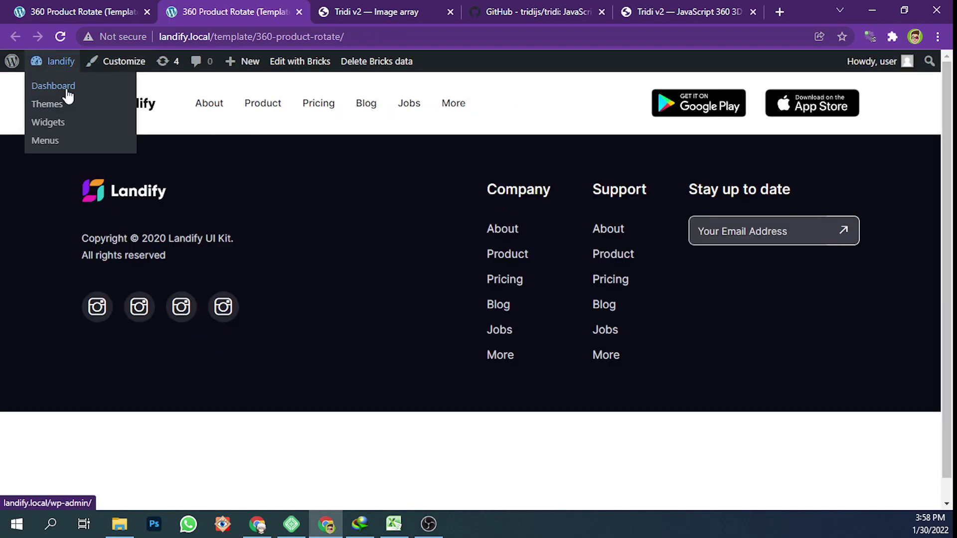
- Upload the numbered white car rotation photos from File Explorer into the WordPress Media Library
click(68, 90)
mouse_move(38, 246)
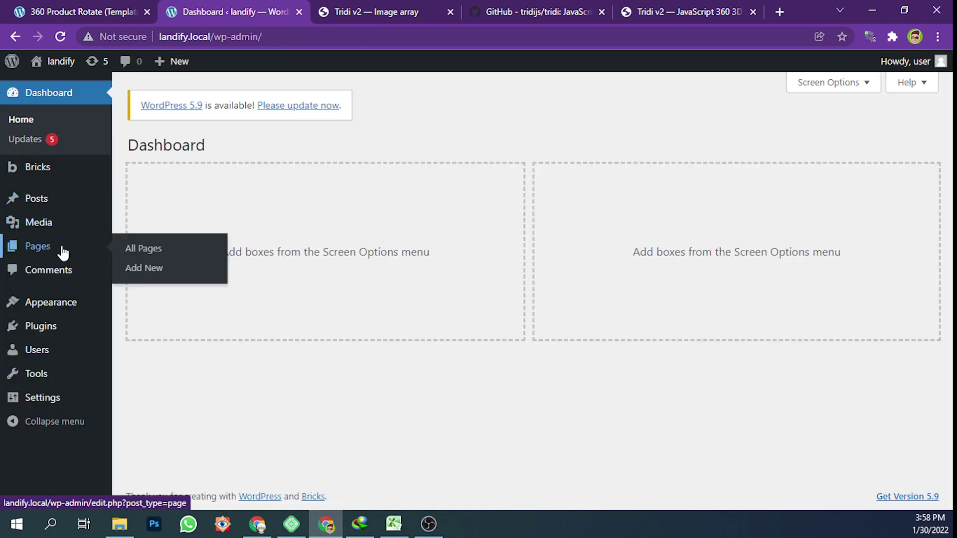
click(161, 227)
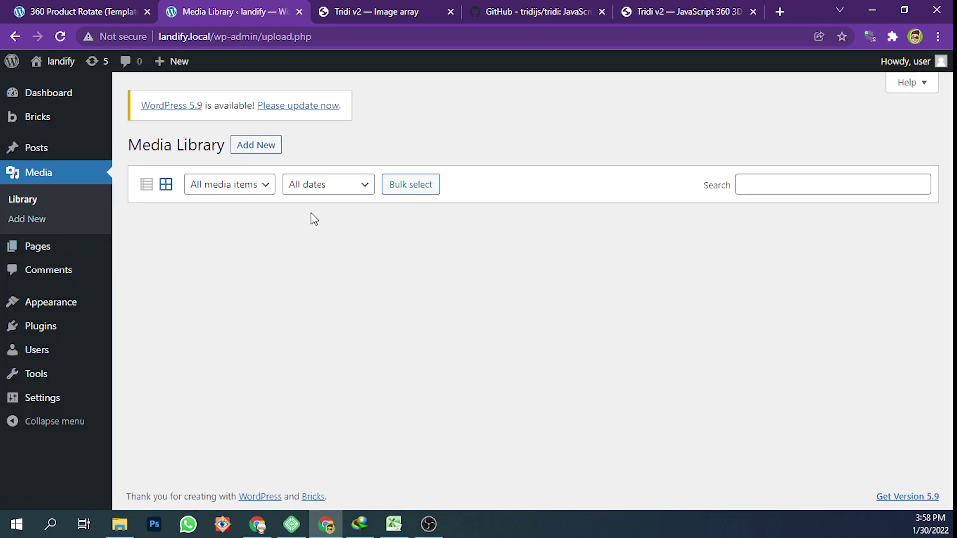
click(253, 150)
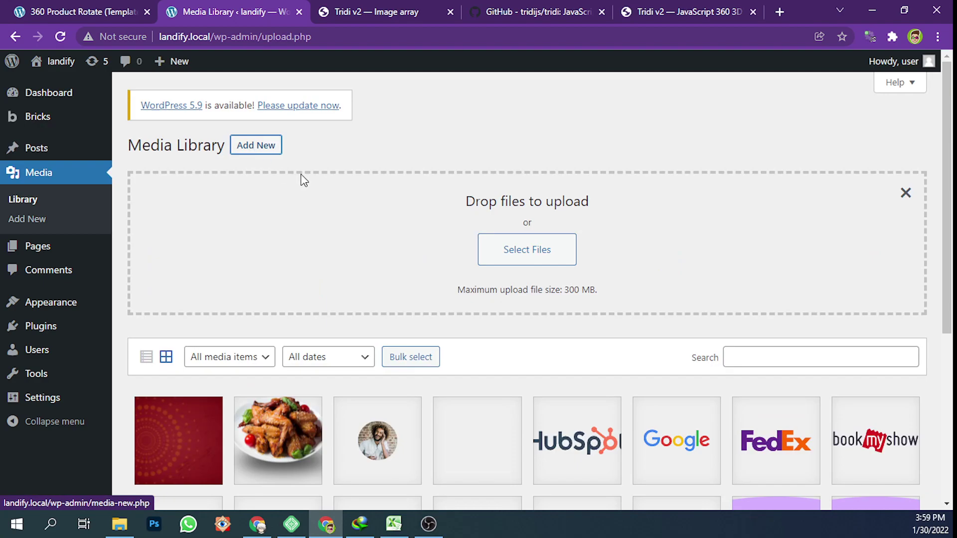
click(119, 524)
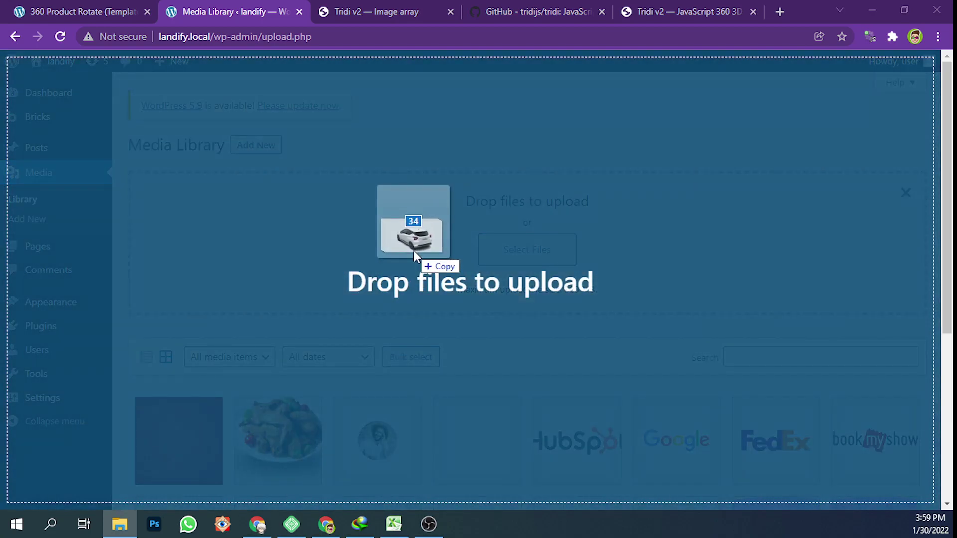
drag(354, 285, 414, 250)
scroll(481, 304, down, 3)
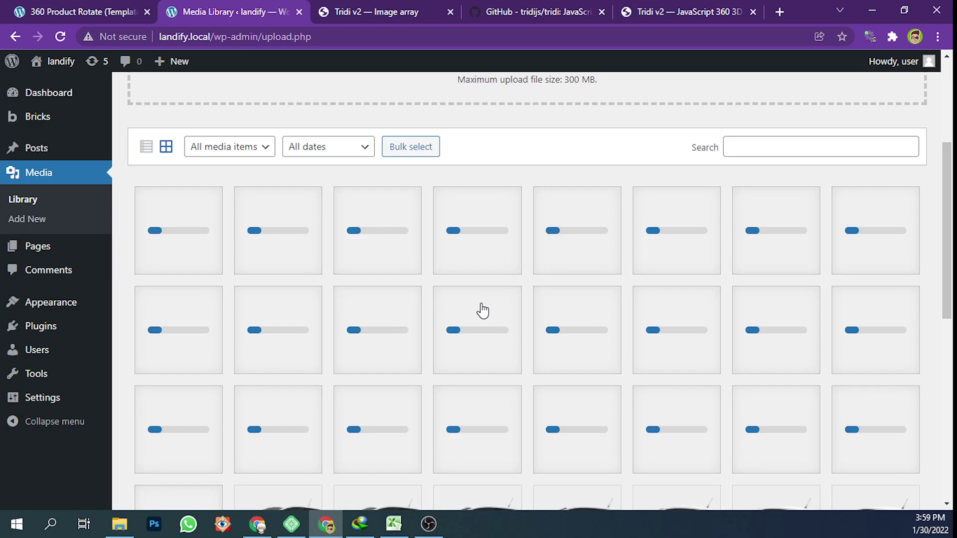
scroll(483, 311, down, 1)
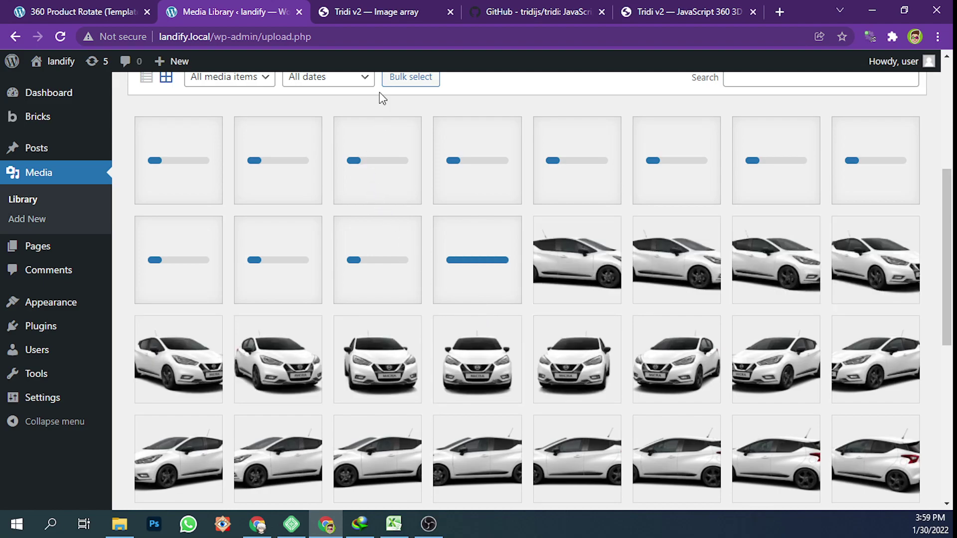
- Add a Code element to the template's Container by searching elements for 'code'
click(383, 9)
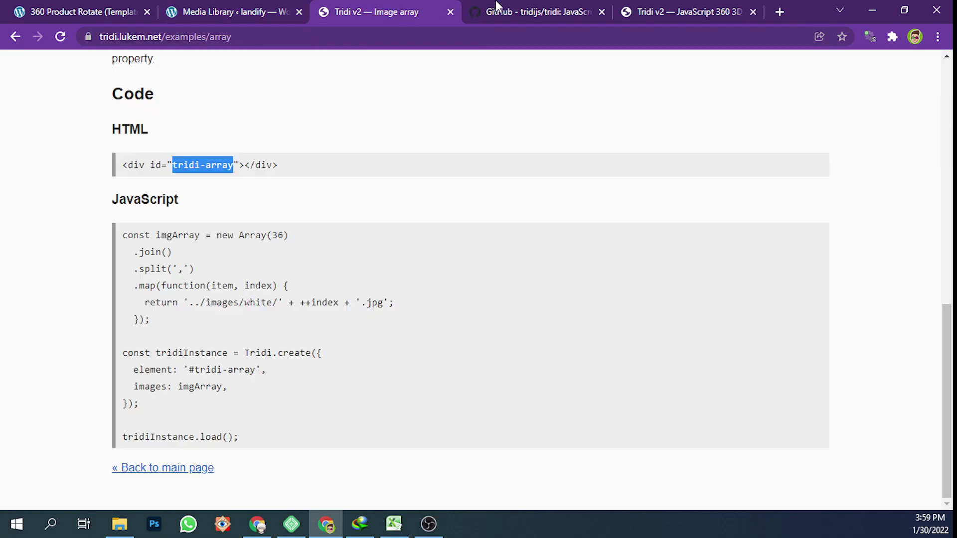
click(494, 10)
click(384, 10)
click(74, 9)
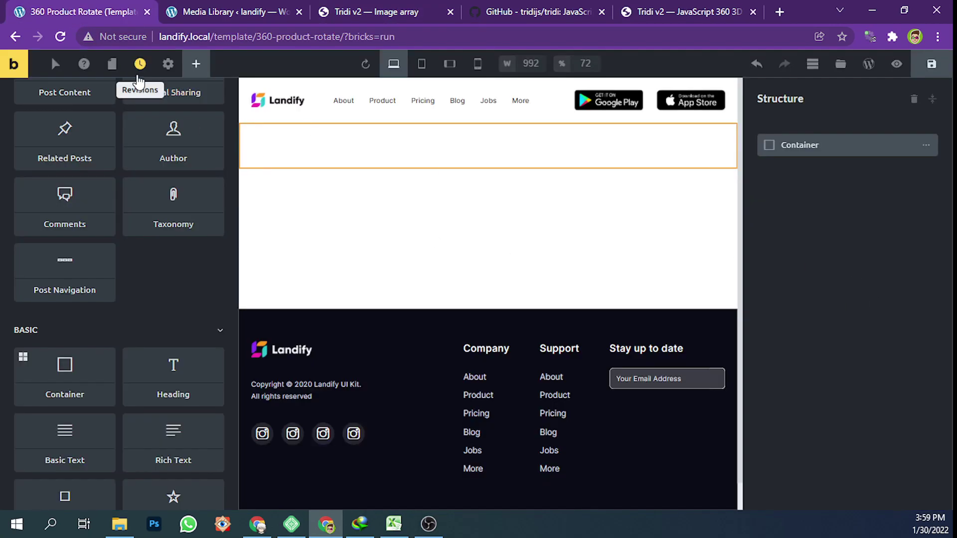
scroll(119, 125, up, 5)
click(99, 102)
text(code)
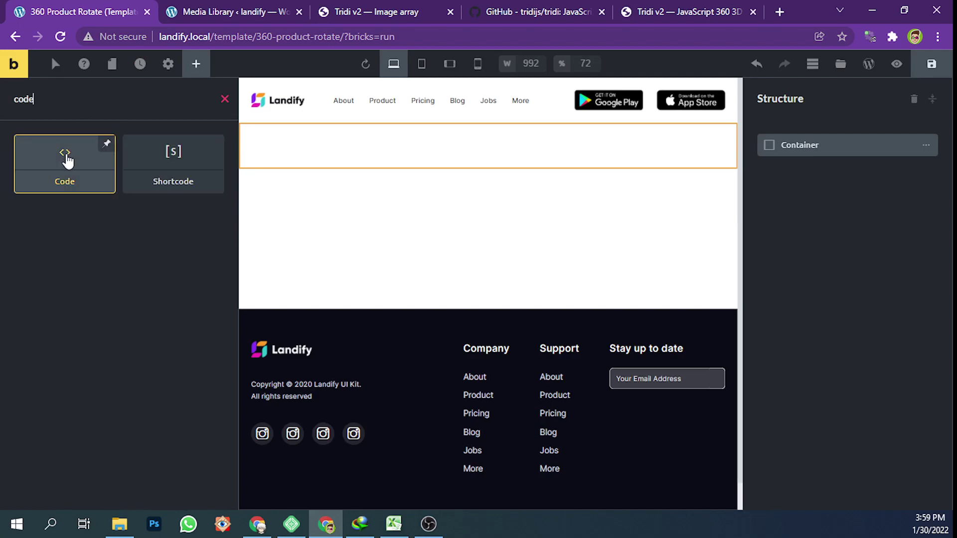
click(65, 160)
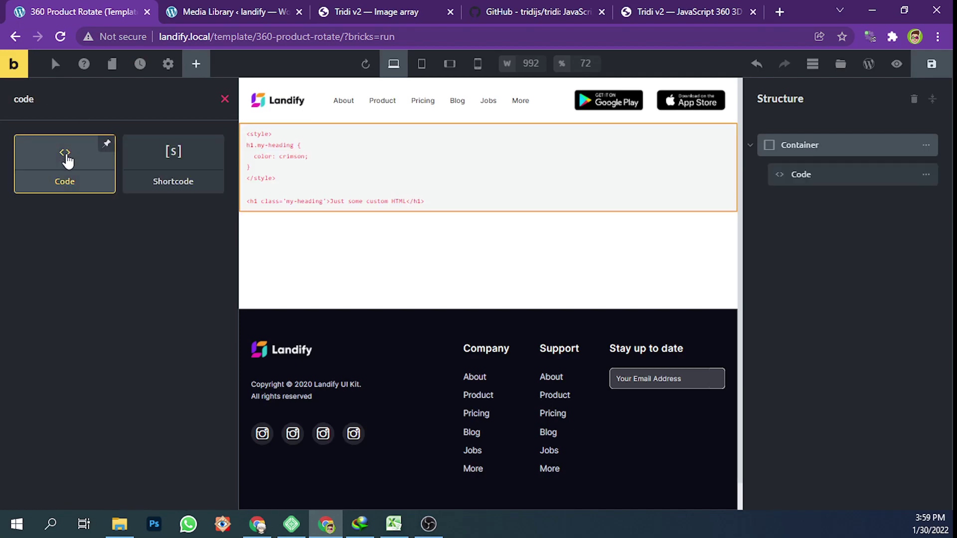
- Open the Code element's settings, then go back to the Tridi Image array example page
click(713, 178)
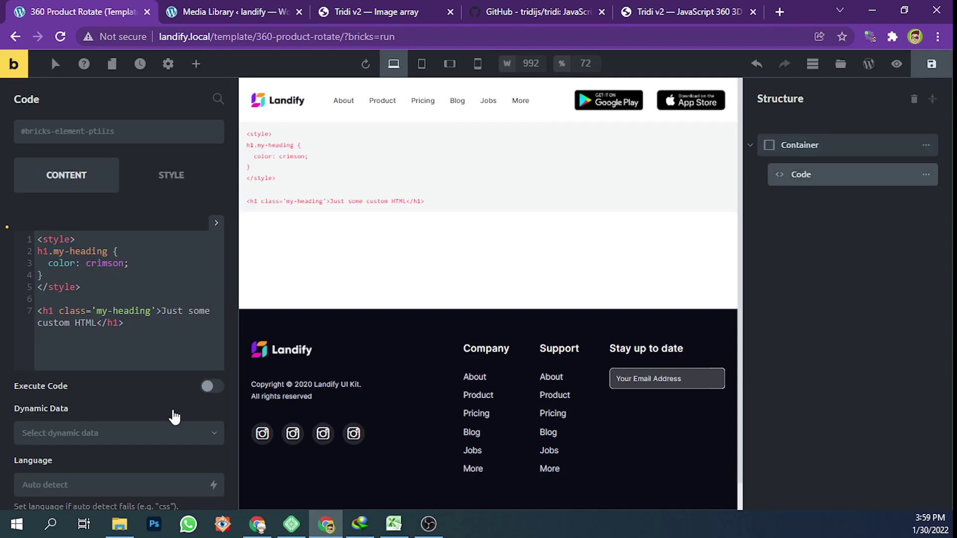
click(271, 6)
click(374, 11)
click(232, 415)
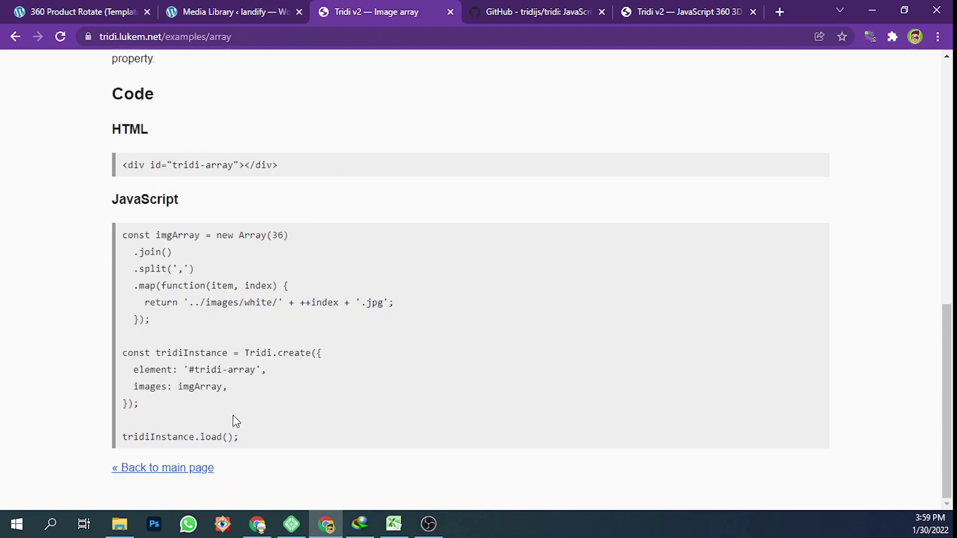
scroll(251, 394, up, 1)
scroll(250, 401, down, 1)
scroll(271, 384, up, 1)
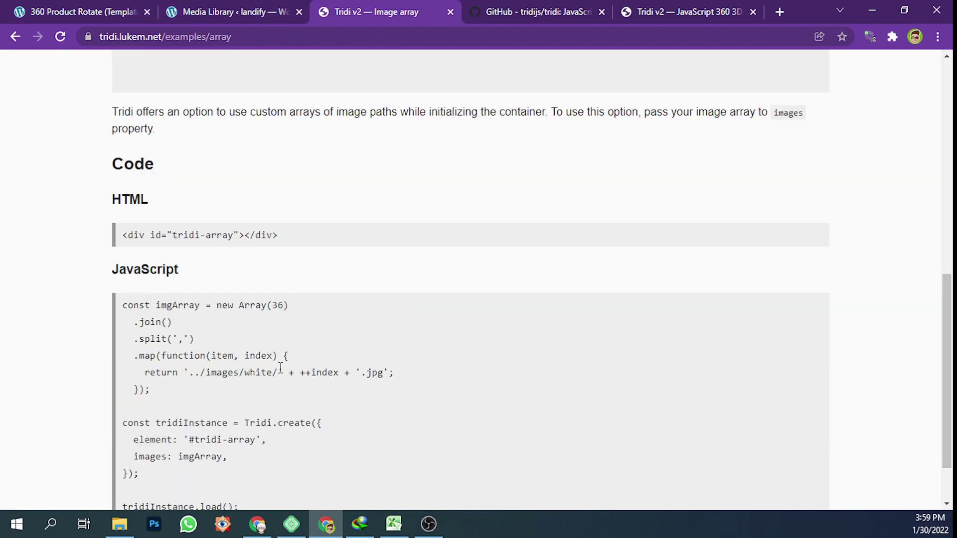
scroll(278, 332, up, 1)
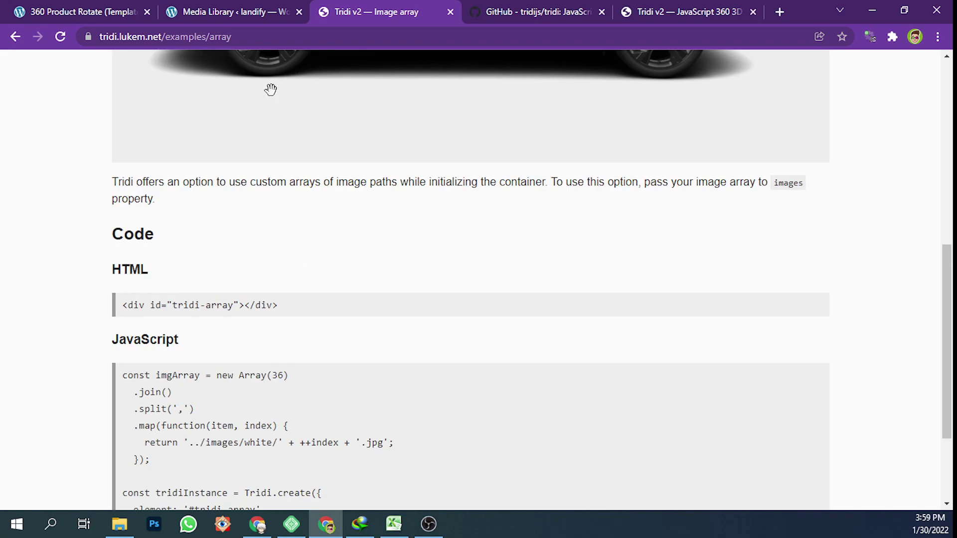
click(528, 8)
click(383, 7)
- In DevTools, open the tridi.min.js script tag as HTML and select all its text
key(ctrl+shift+c)
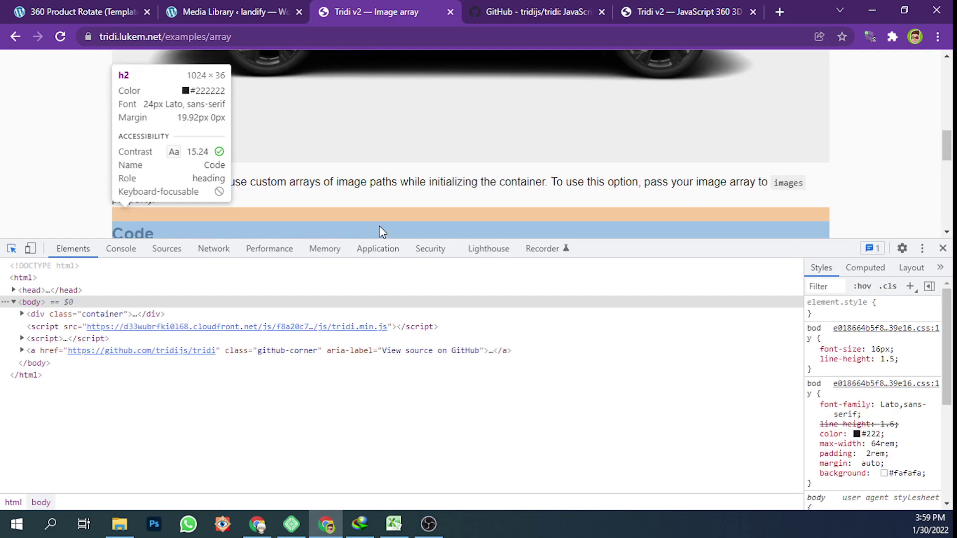
scroll(379, 227, down, 1)
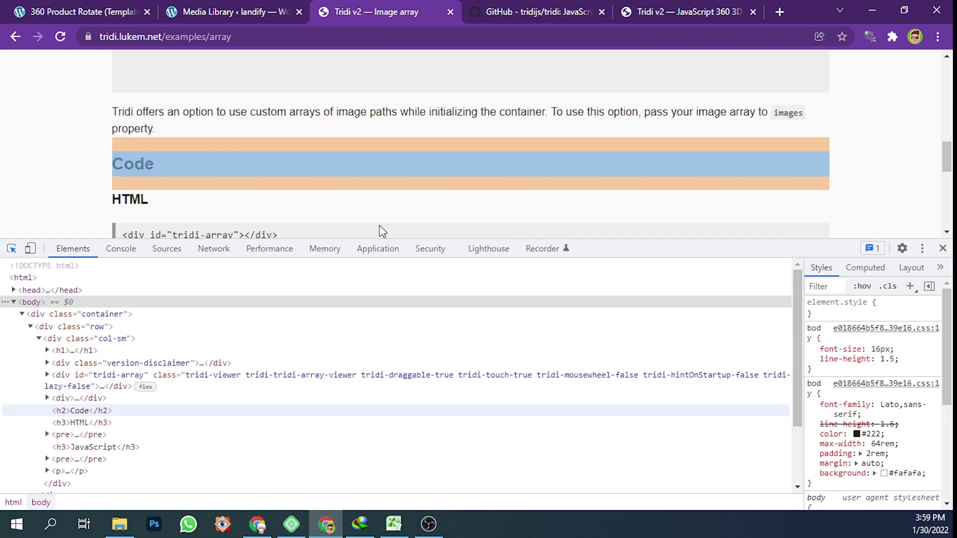
click(375, 170)
scroll(215, 410, down, 2)
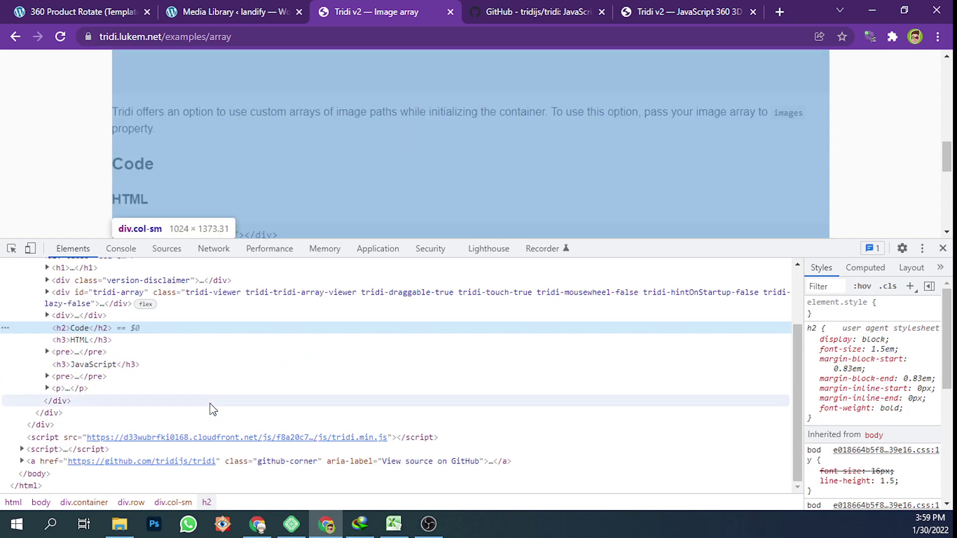
right_click(64, 441)
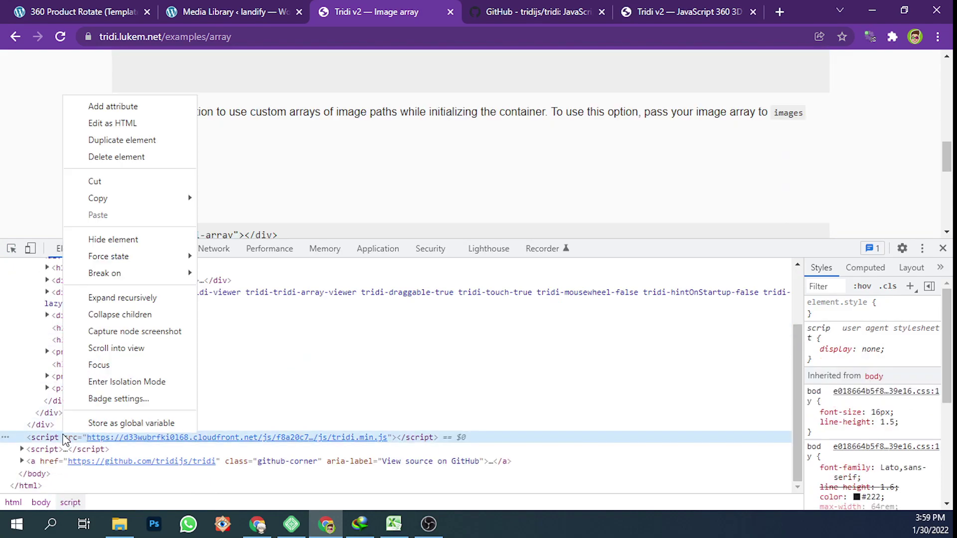
click(149, 123)
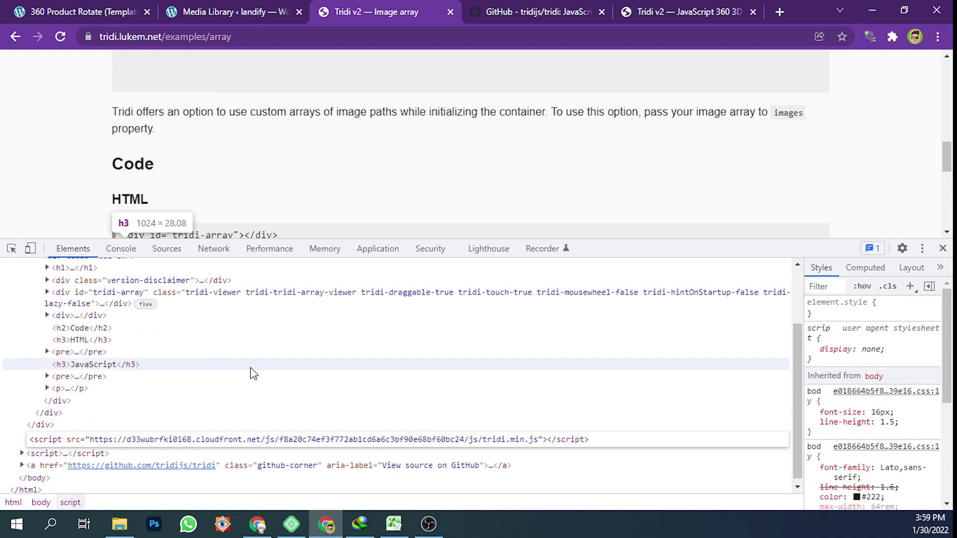
key(ctrl+a)
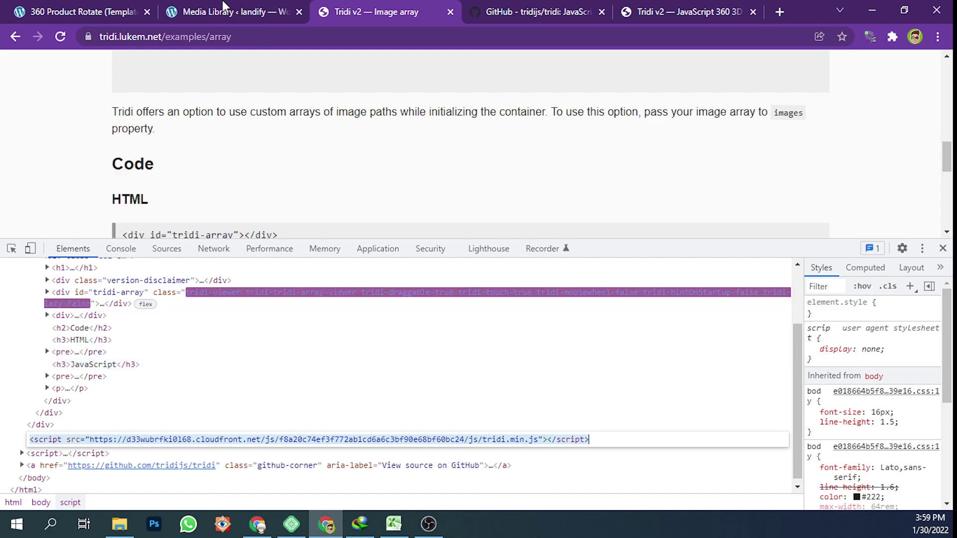
- Replace the Code element's sample code with the tridi.min.js script tag
click(225, 12)
click(111, 12)
click(174, 317)
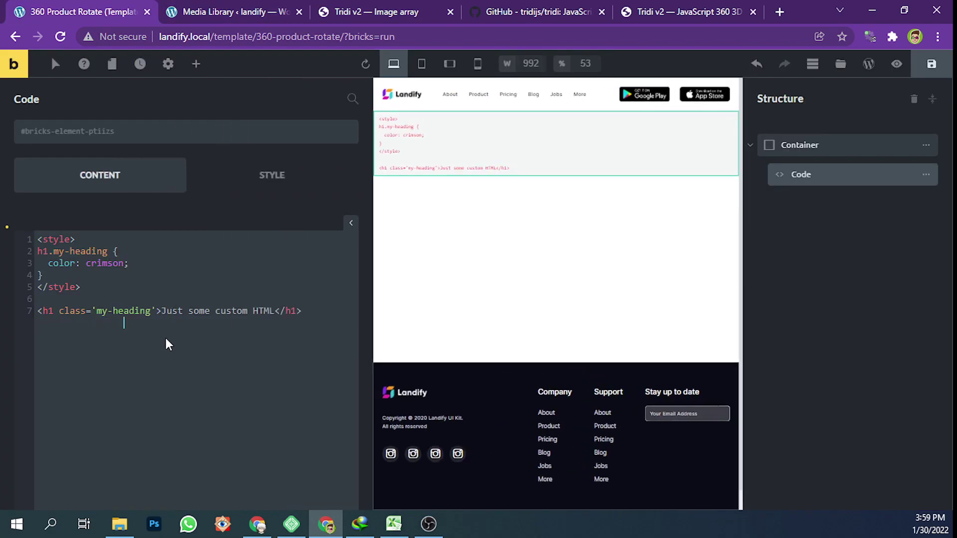
key(ctrl+a)
key(ctrl+v)
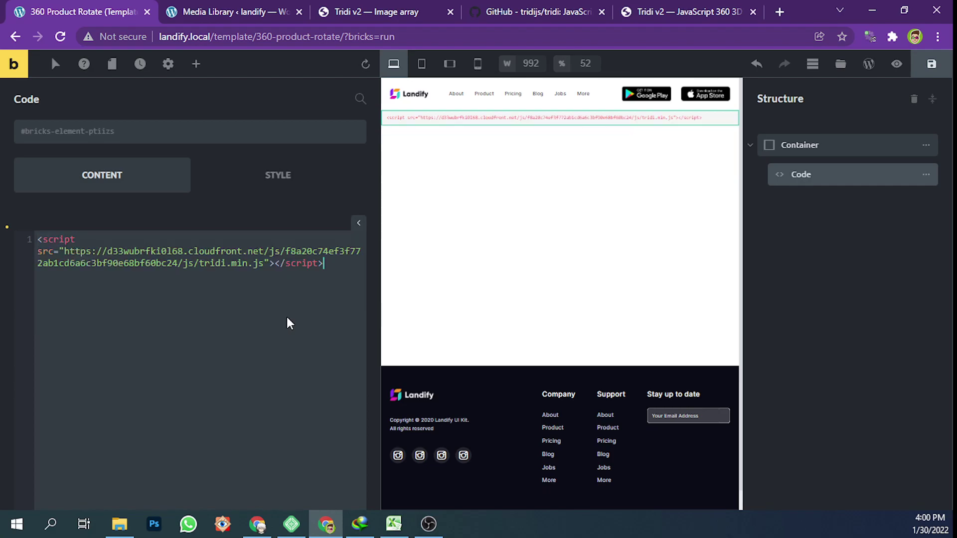
key(Return)
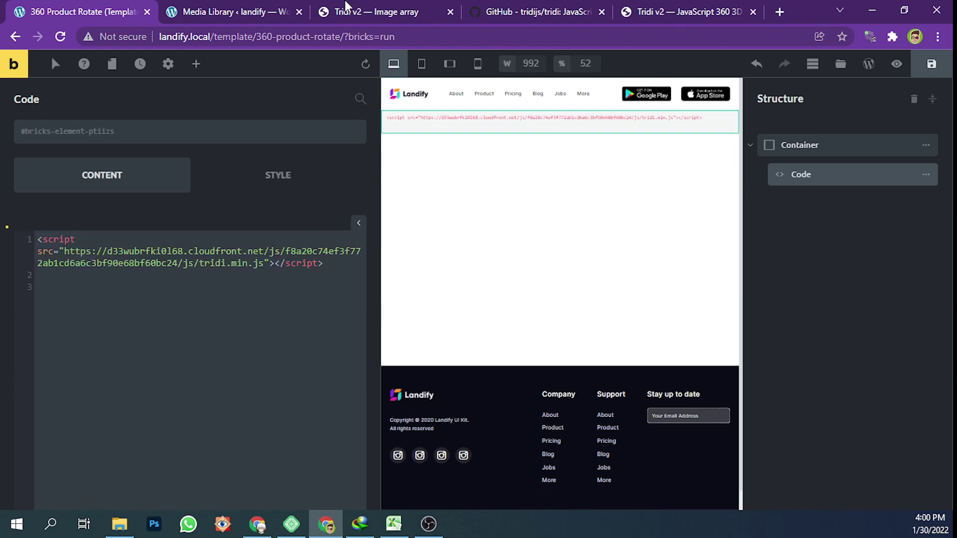
- Paste the Tridi image array and viewer code (imgArray, Tridi.create, load) into the script block
click(378, 11)
scroll(329, 120, down, 2)
scroll(310, 173, down, 2)
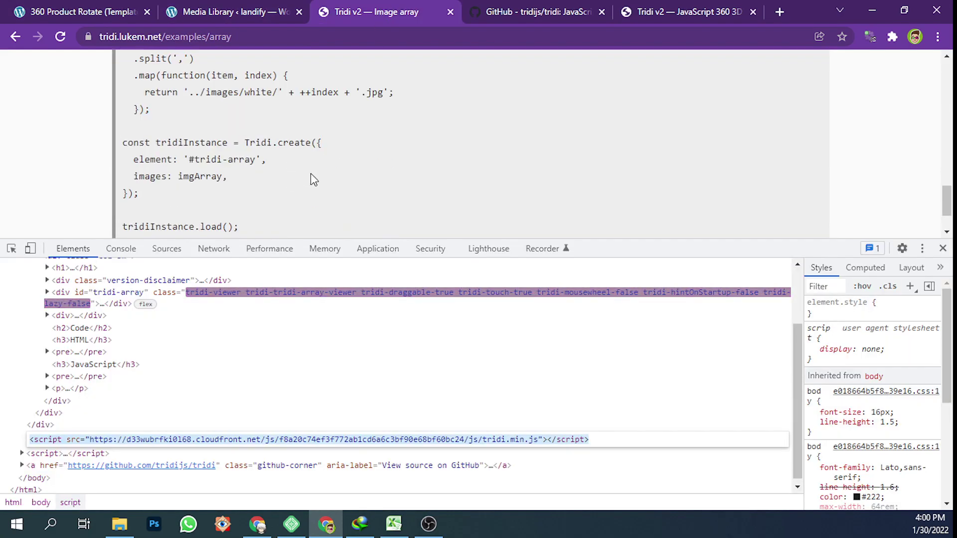
click(942, 248)
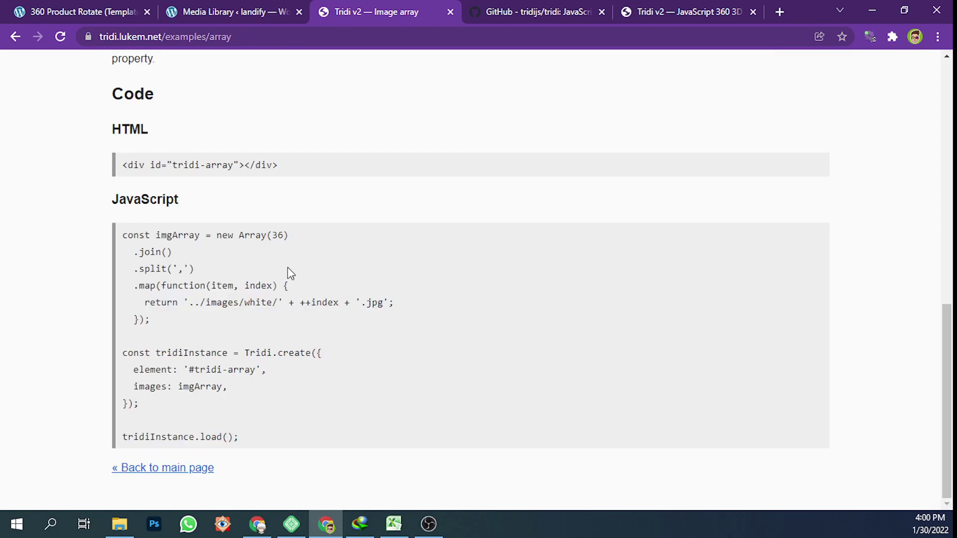
scroll(292, 272, up, 5)
scroll(292, 265, down, 5)
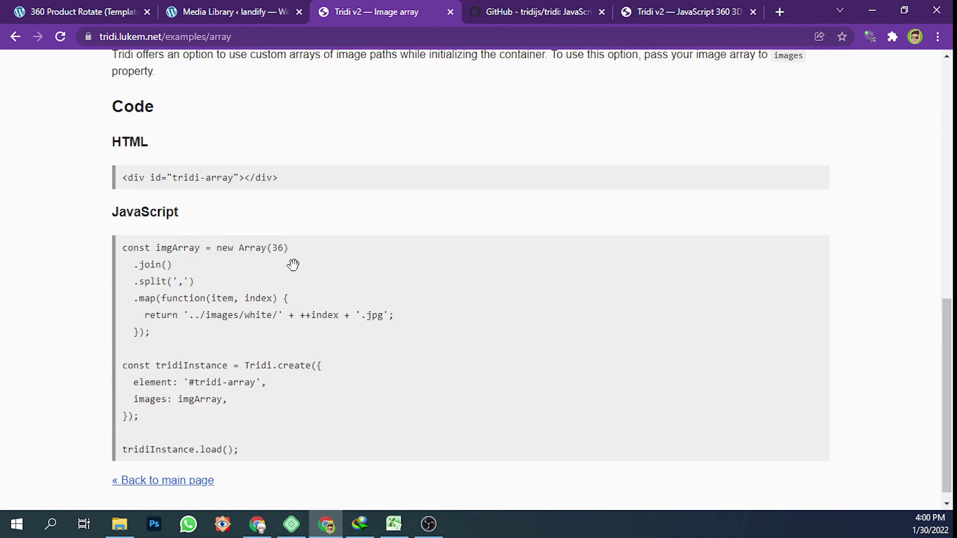
mouse_move(265, 442)
mouse_down()
mouse_move(171, 323)
mouse_move(125, 234)
mouse_up()
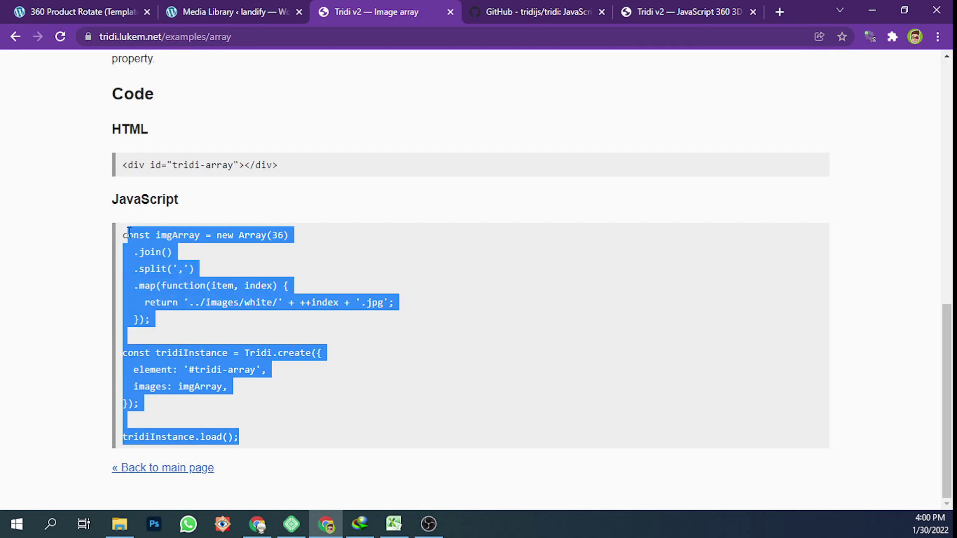
click(247, 14)
click(83, 12)
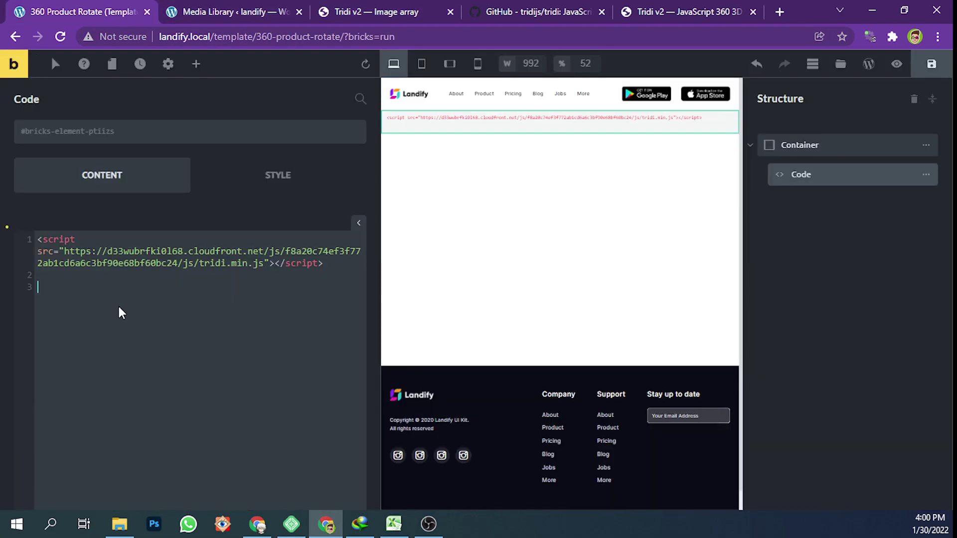
text(<scrip)
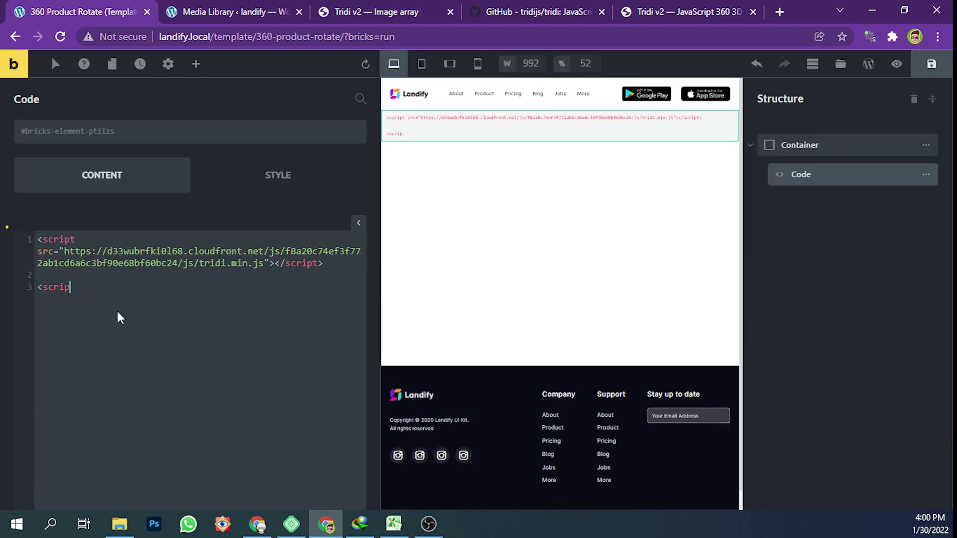
text(t>)
key(Return)
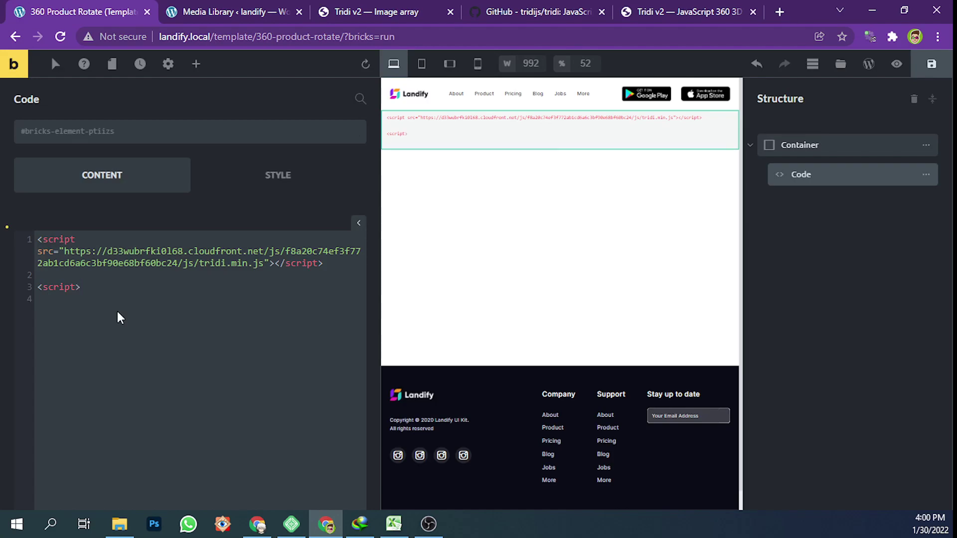
key(ctrl+v)
key(Return)
text(<)
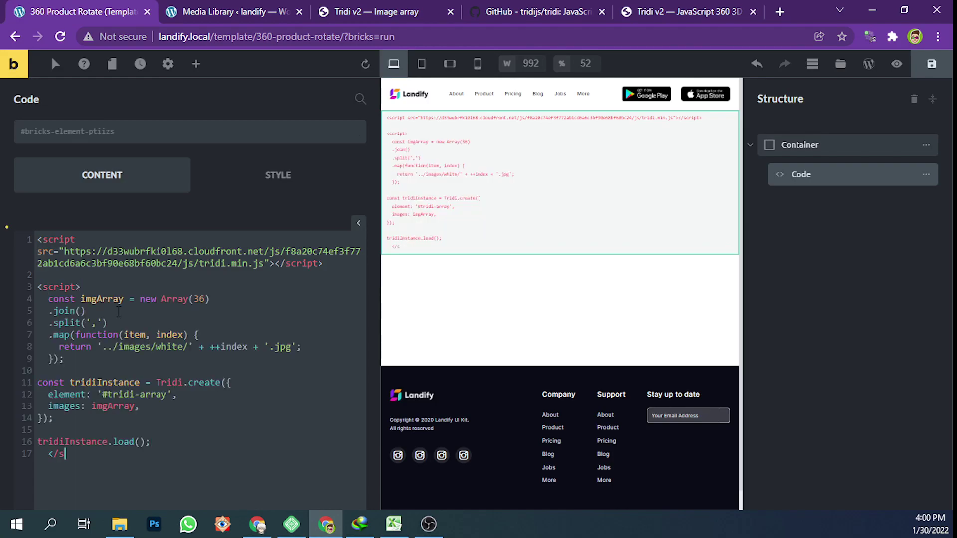
text(>)
- Copy the file URL of car image 30.jpg from the Media Library
click(217, 9)
click(385, 9)
click(287, 9)
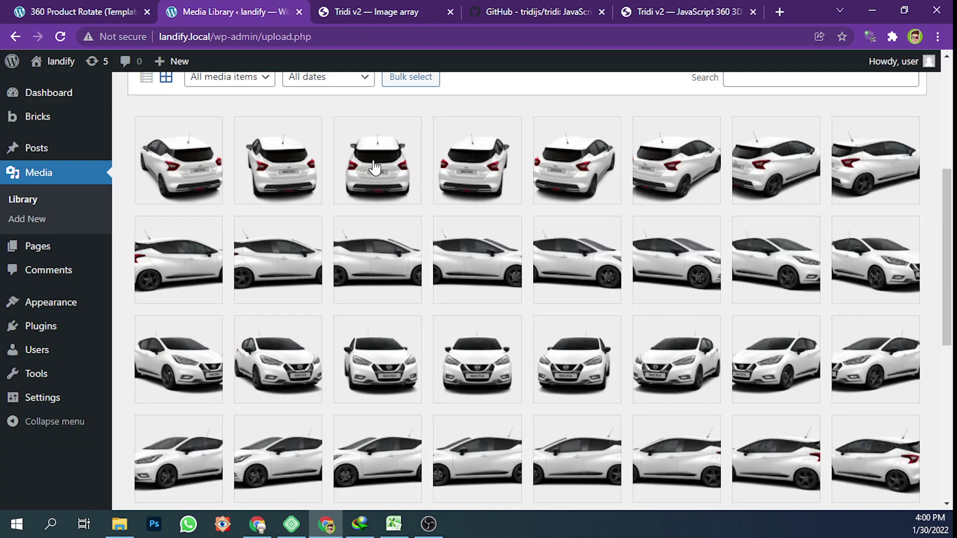
scroll(346, 183, up, 1)
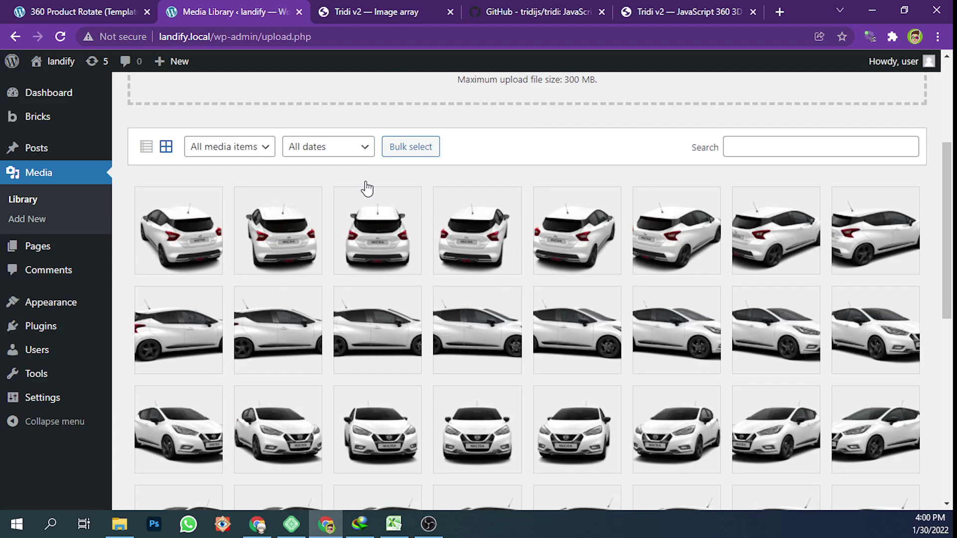
click(202, 228)
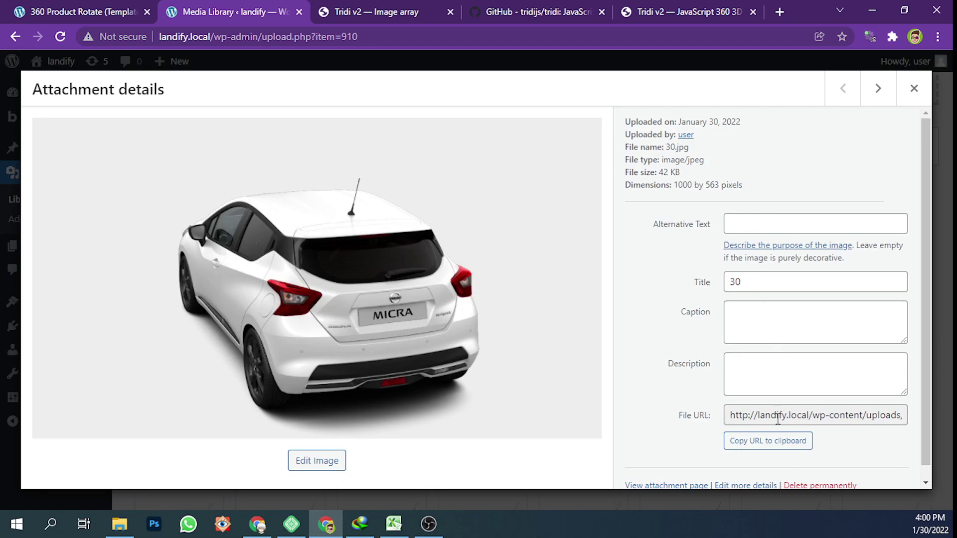
click(775, 441)
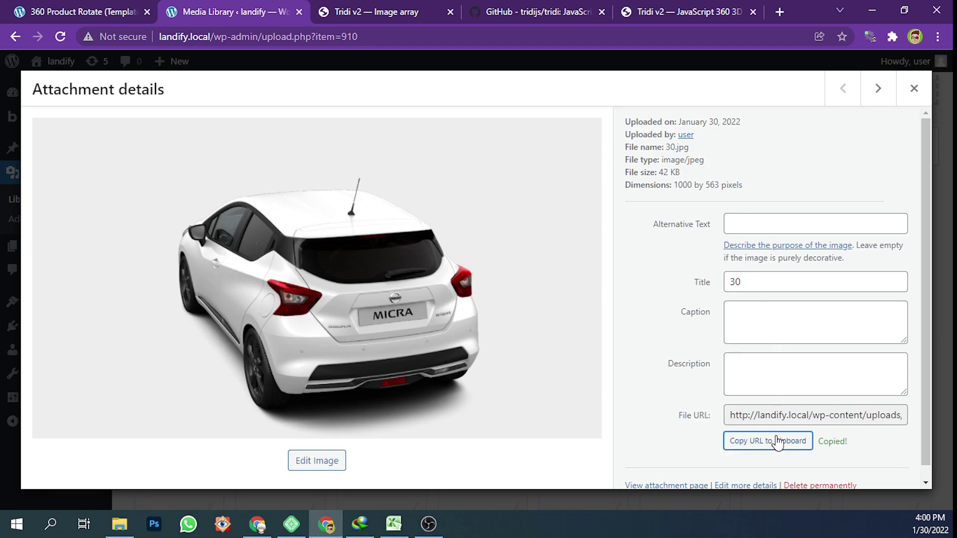
- Trim '30.jpg' from the URL in the address bar to get the uploads/2022/01/ folder path
double_click(359, 34)
key(ctrl+a)
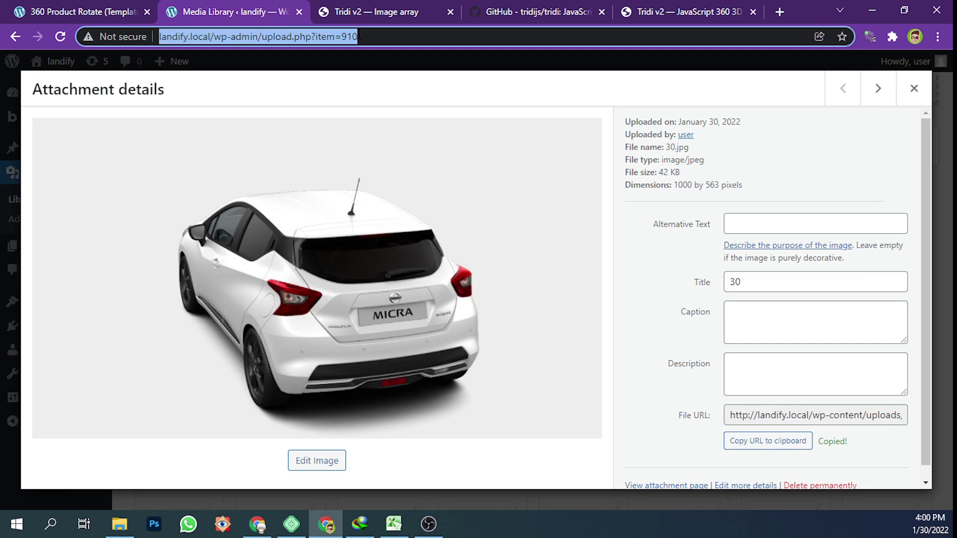
key(ctrl+v)
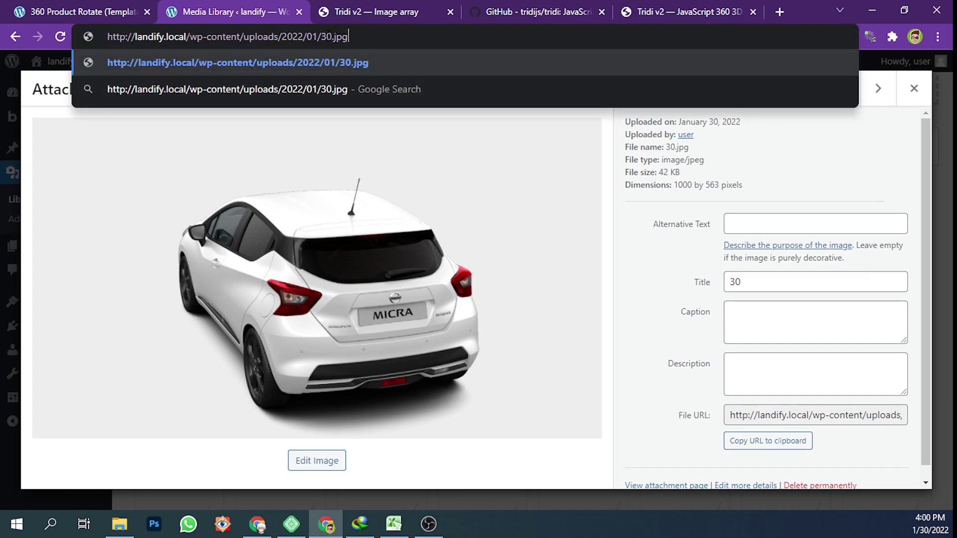
drag(322, 38, 373, 37)
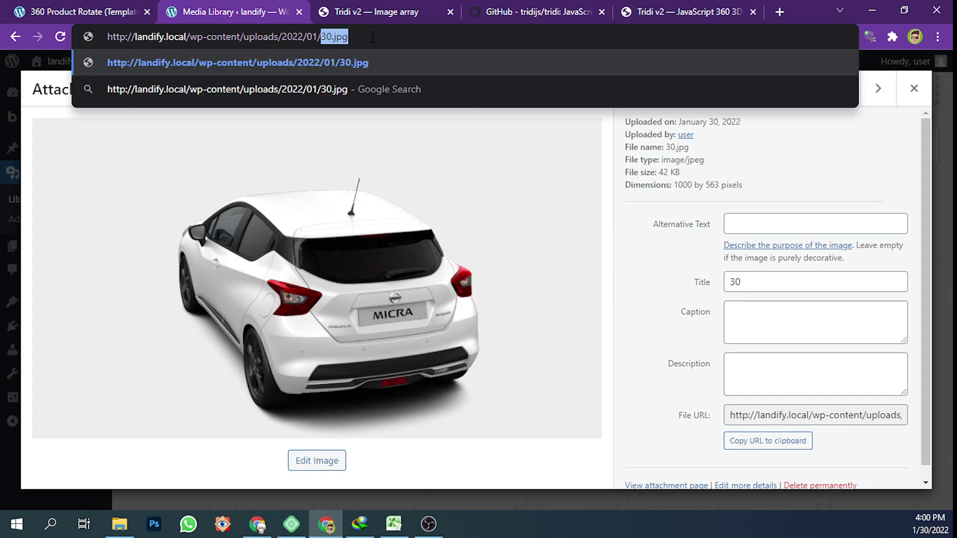
key(BackSpace)
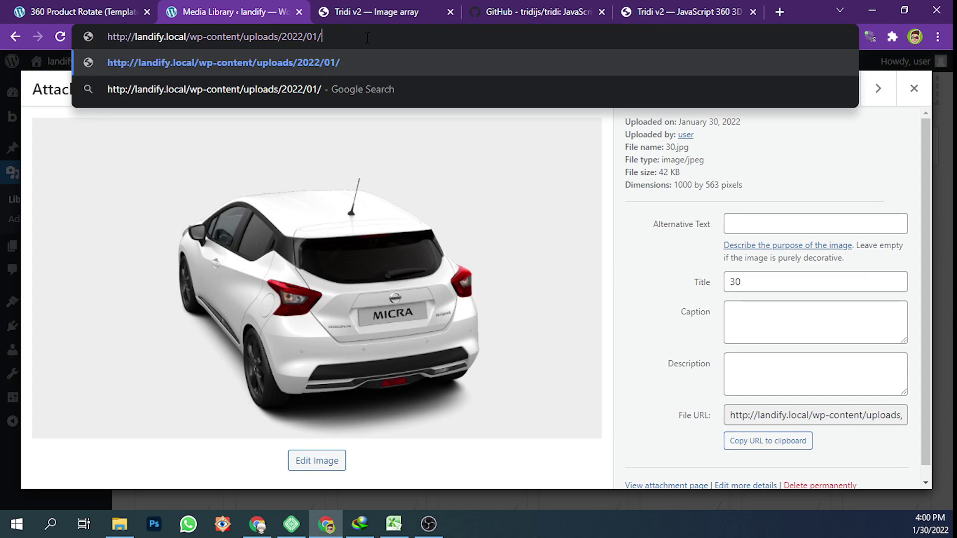
key(ctrl+a)
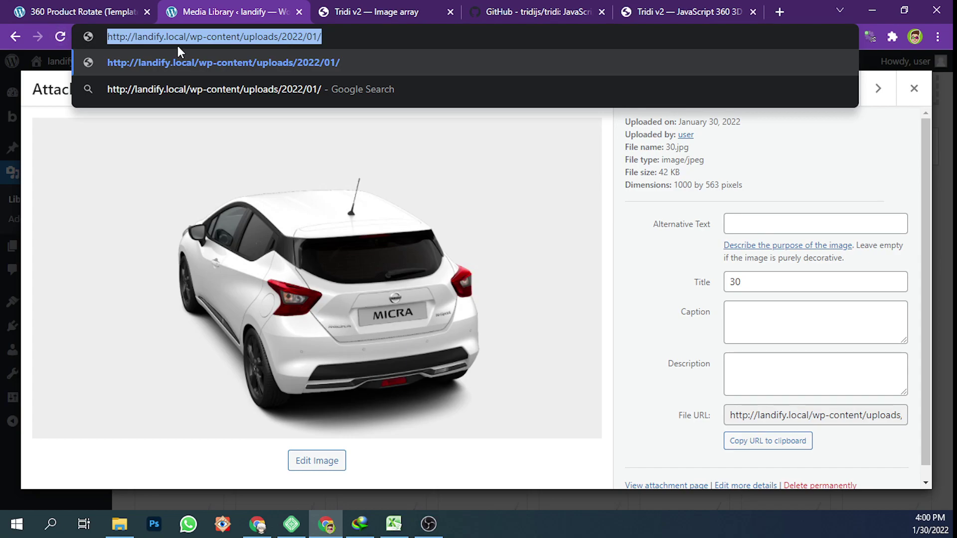
click(105, 8)
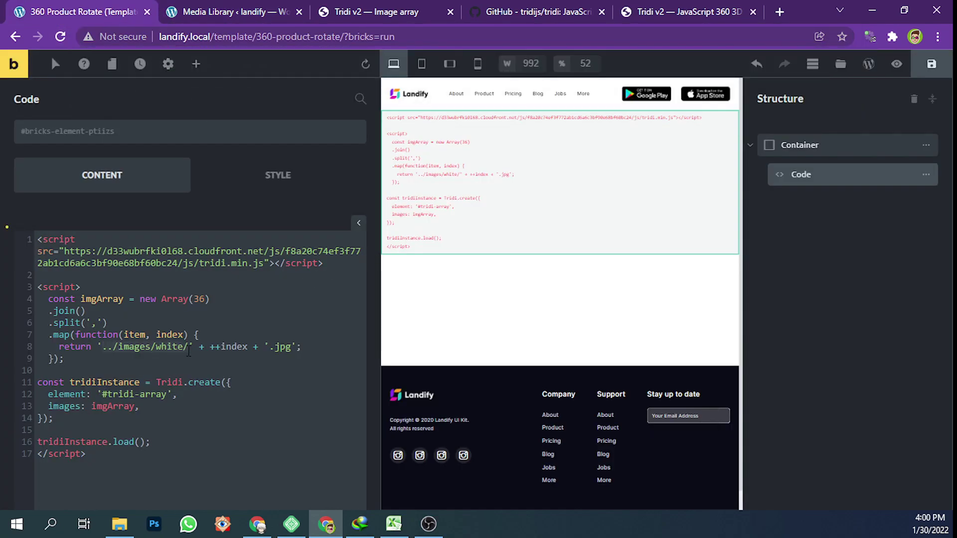
key(ctrl+v)
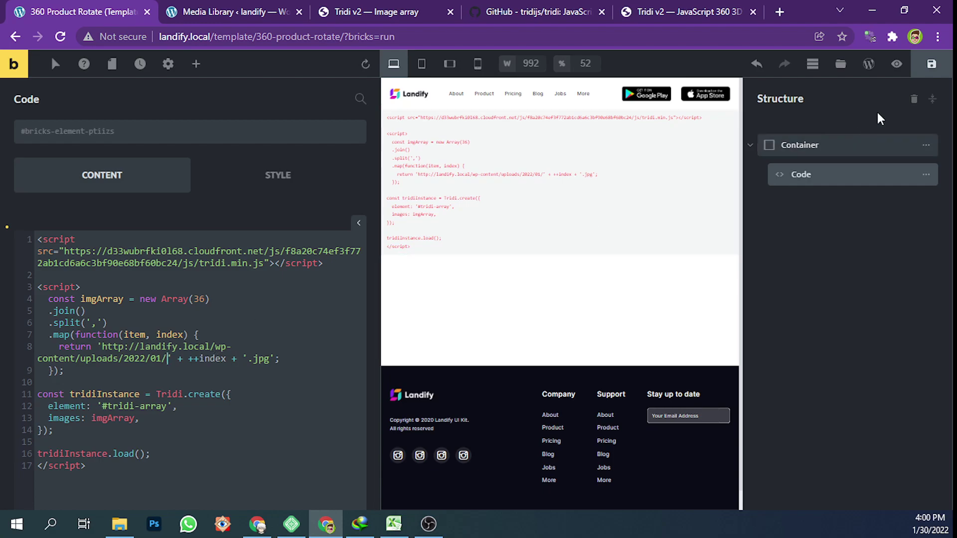
scroll(365, 446, down, 1)
click(352, 456)
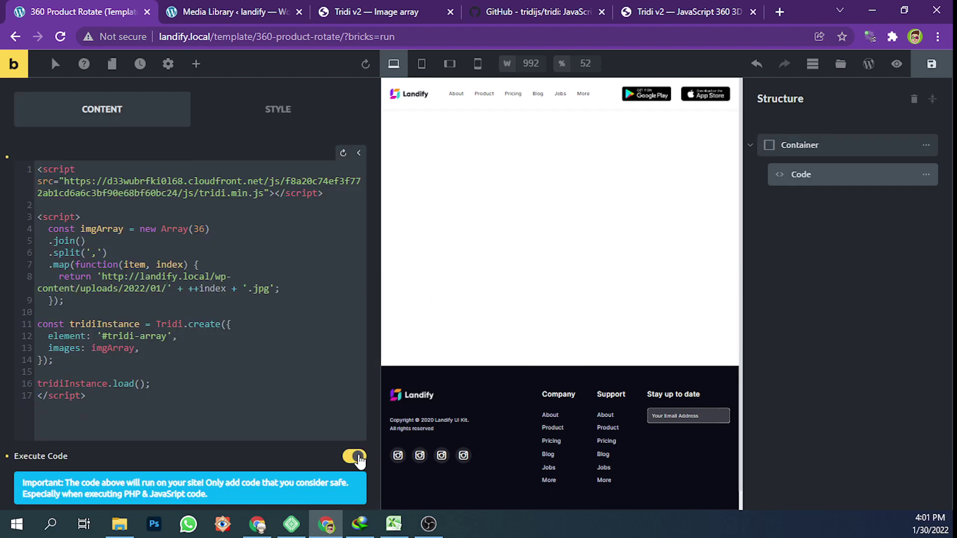
click(932, 66)
- Save the 360 Product Rotate template, view it on the frontend, and drag the white Micra to spin it
click(214, 6)
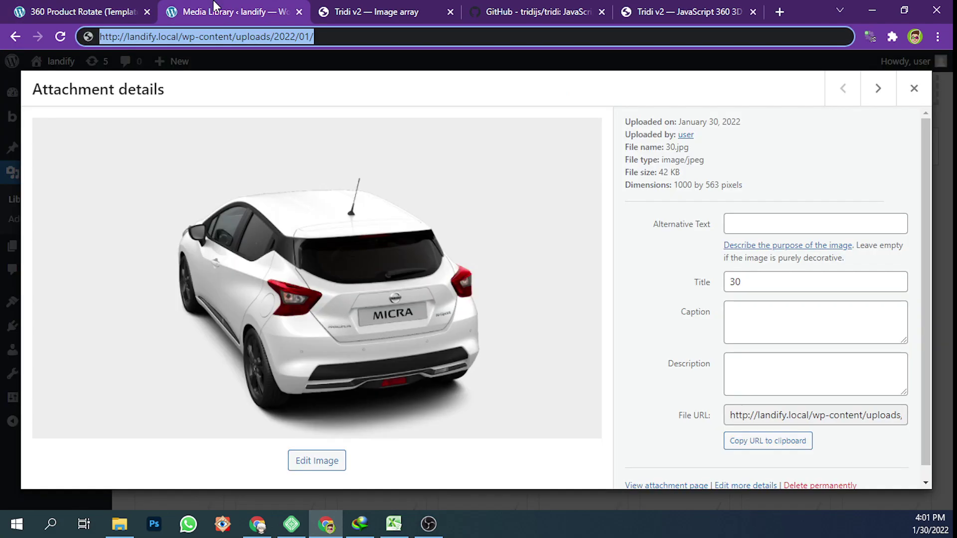
click(113, 9)
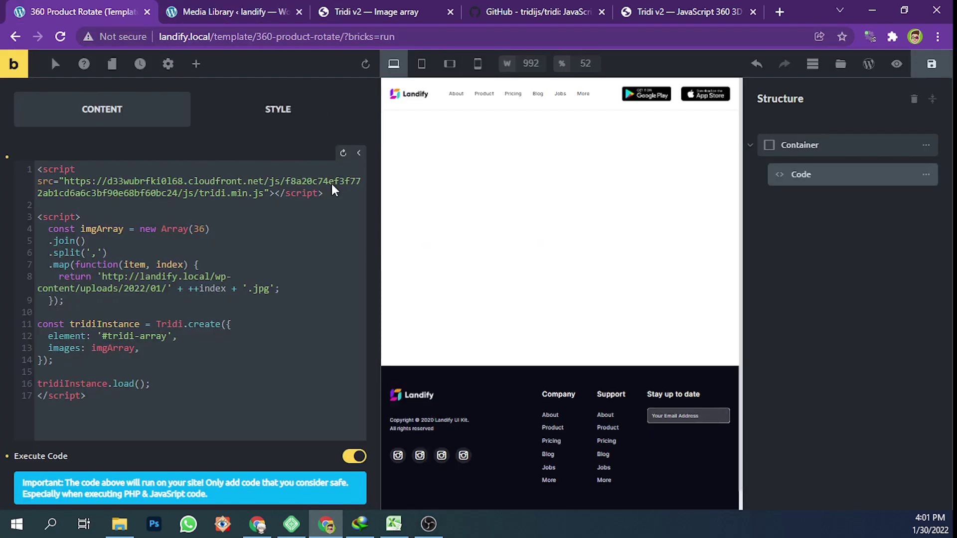
click(931, 66)
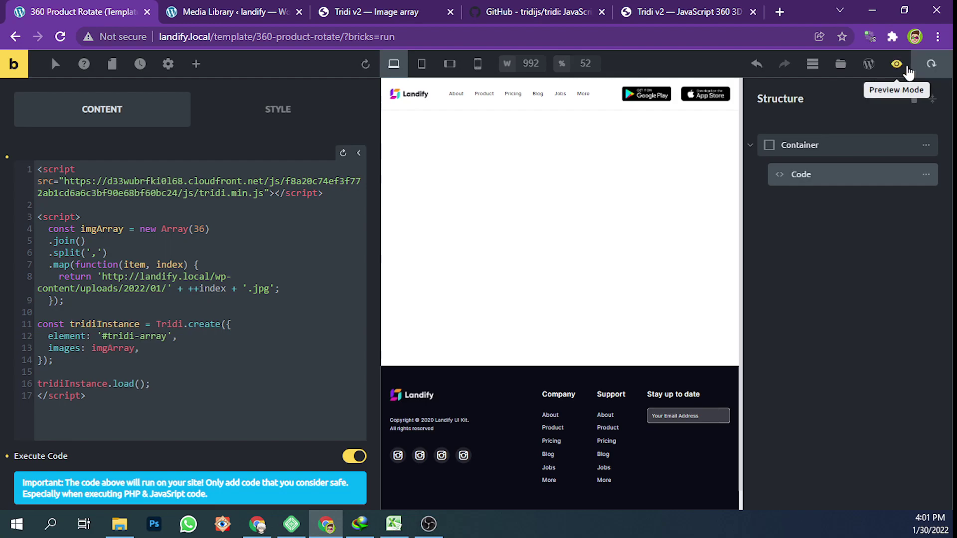
click(897, 66)
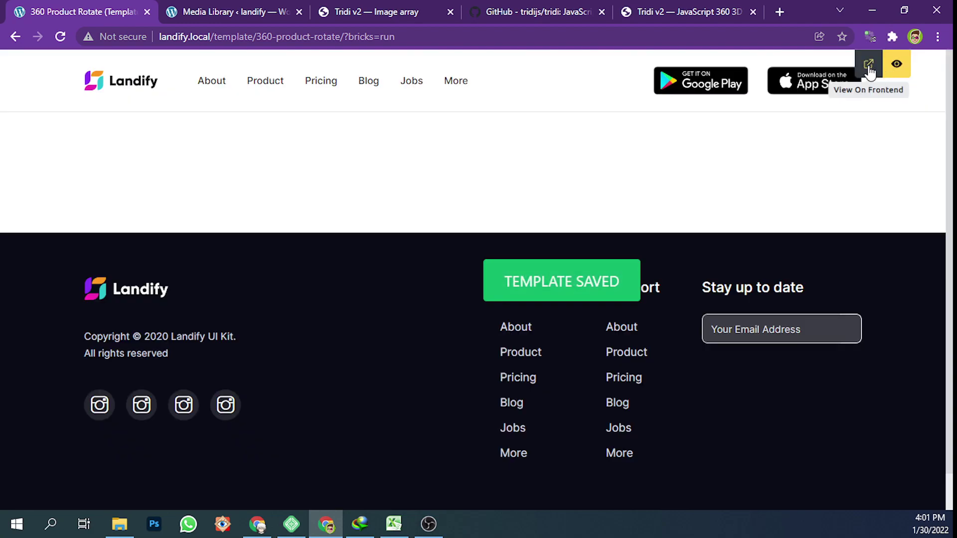
click(871, 65)
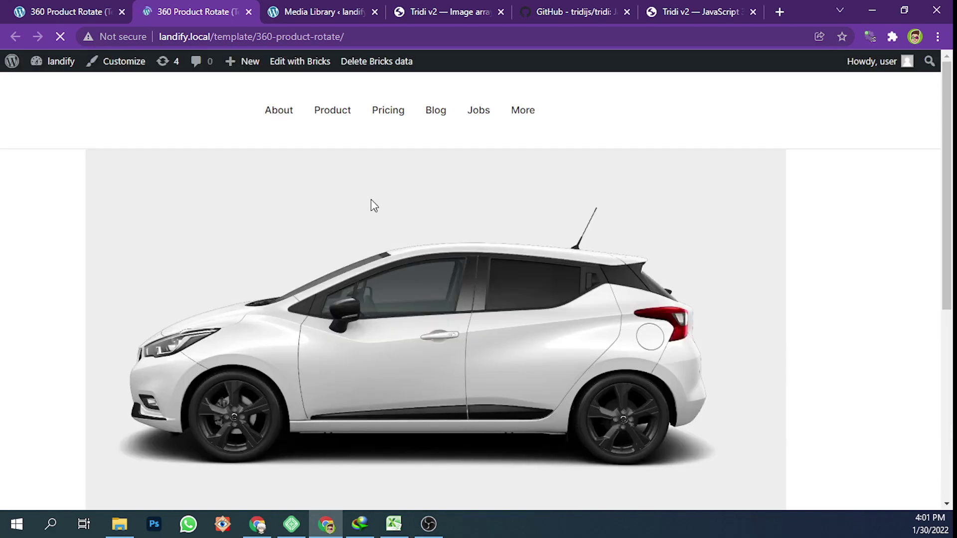
scroll(839, 239, down, 2)
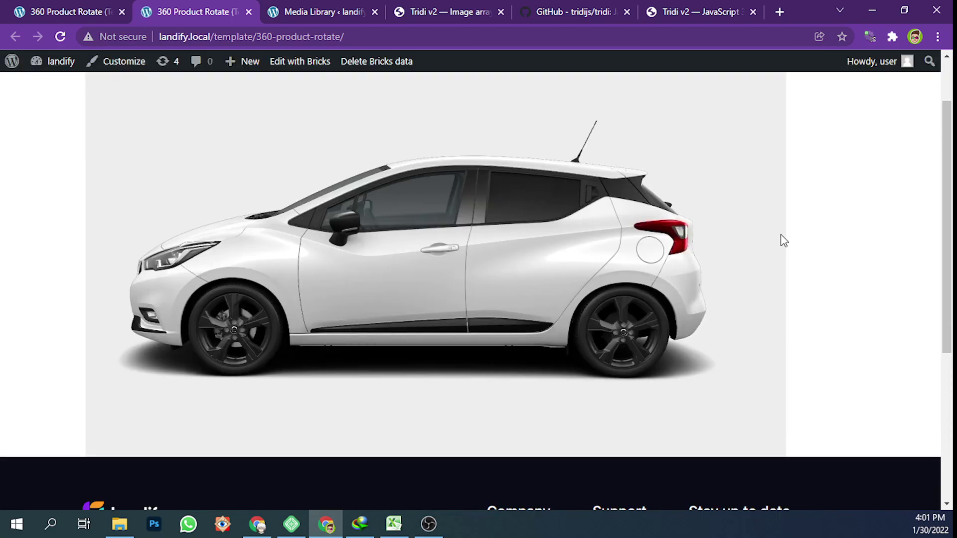
drag(783, 239, 638, 226)
scroll(639, 227, up, 2)
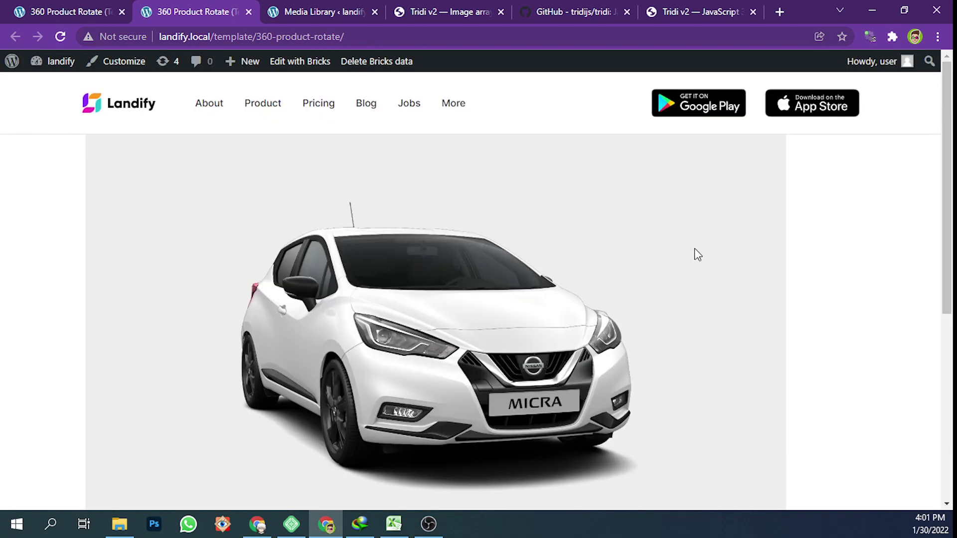
mouse_move(613, 285)
mouse_down()
mouse_move(543, 286)
mouse_move(567, 291)
mouse_move(548, 298)
mouse_up()
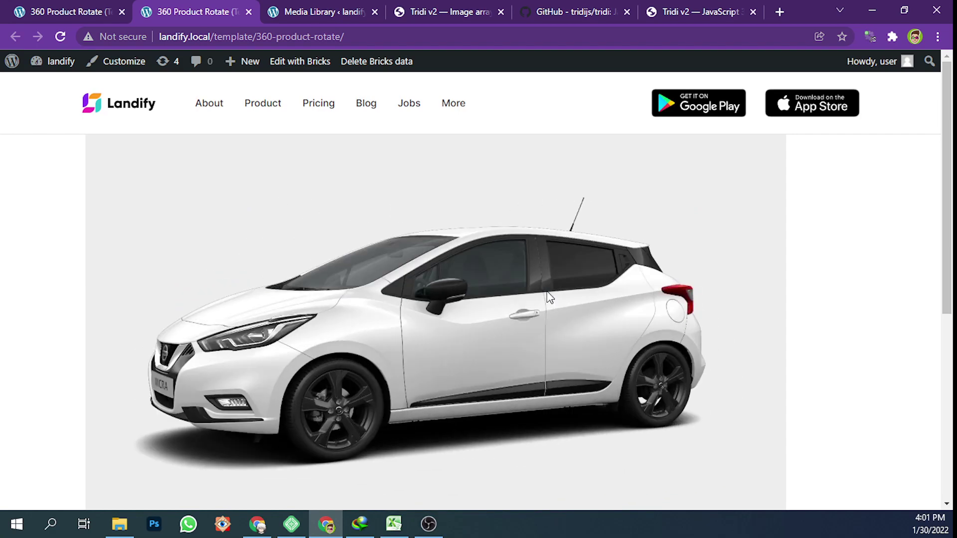